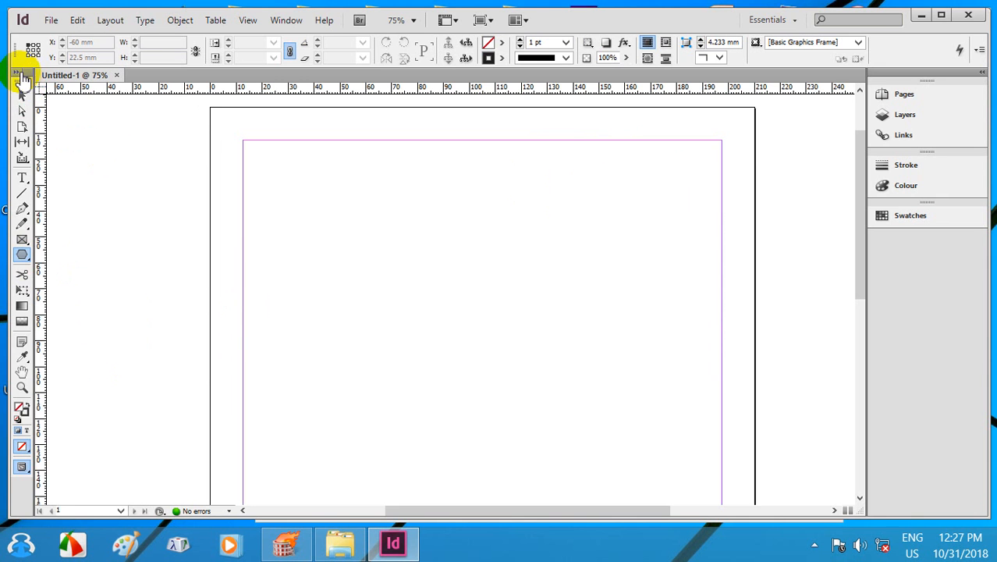
Expand the toolbox to two columns and make the Polygon tool the active shape tool.
left_click(16, 72)
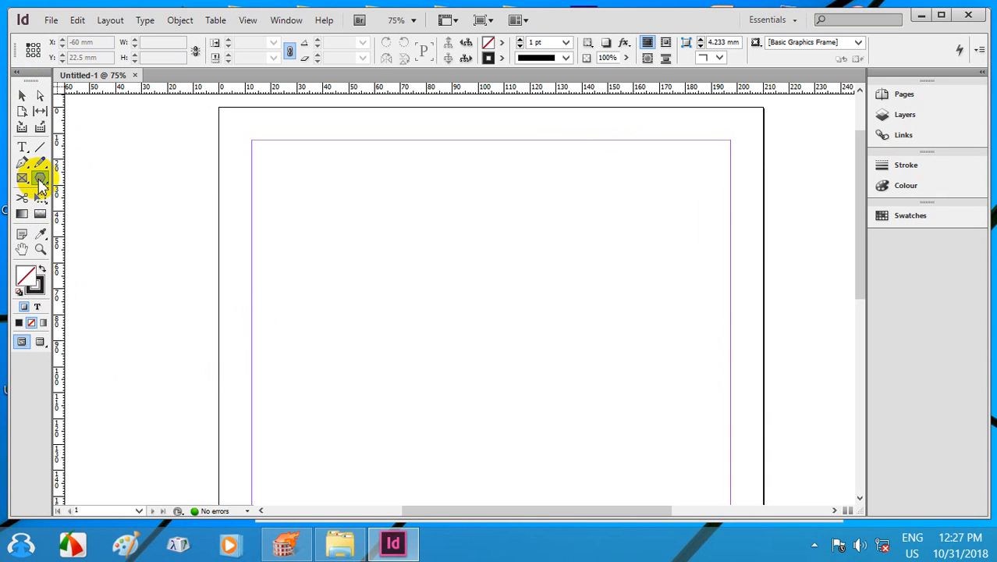
left_click_drag(41, 181, 93, 186)
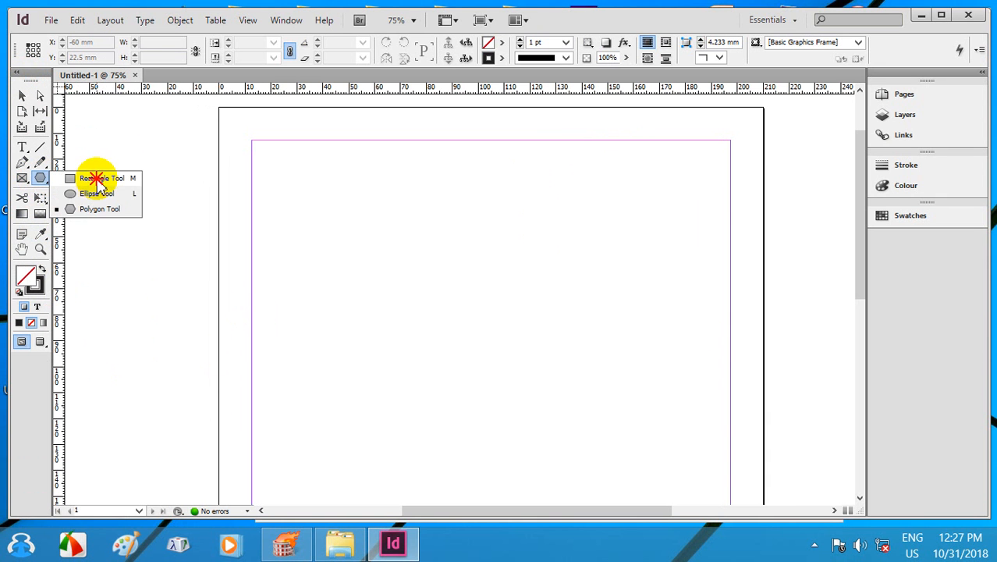
left_click(96, 179)
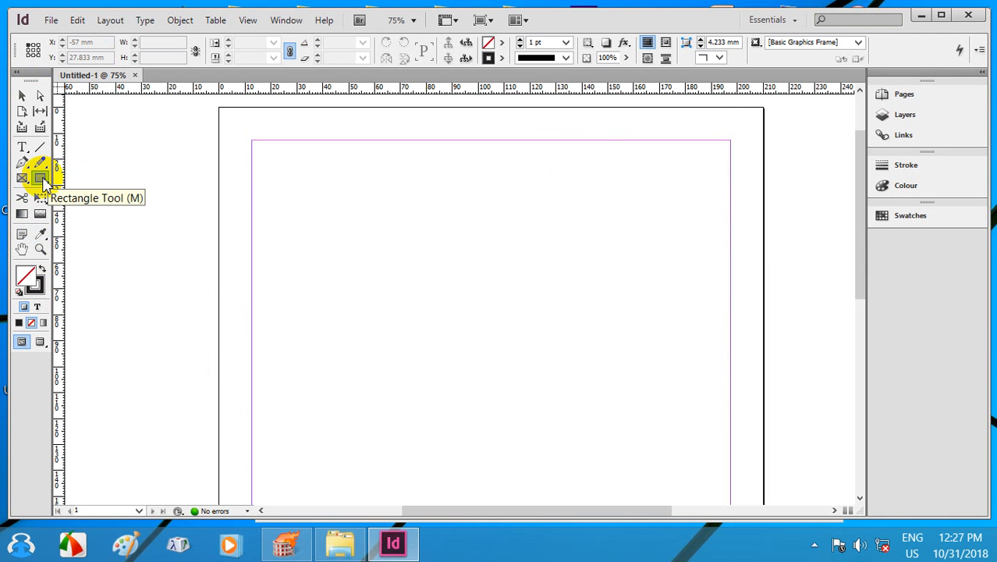
left_click_drag(42, 181, 113, 215)
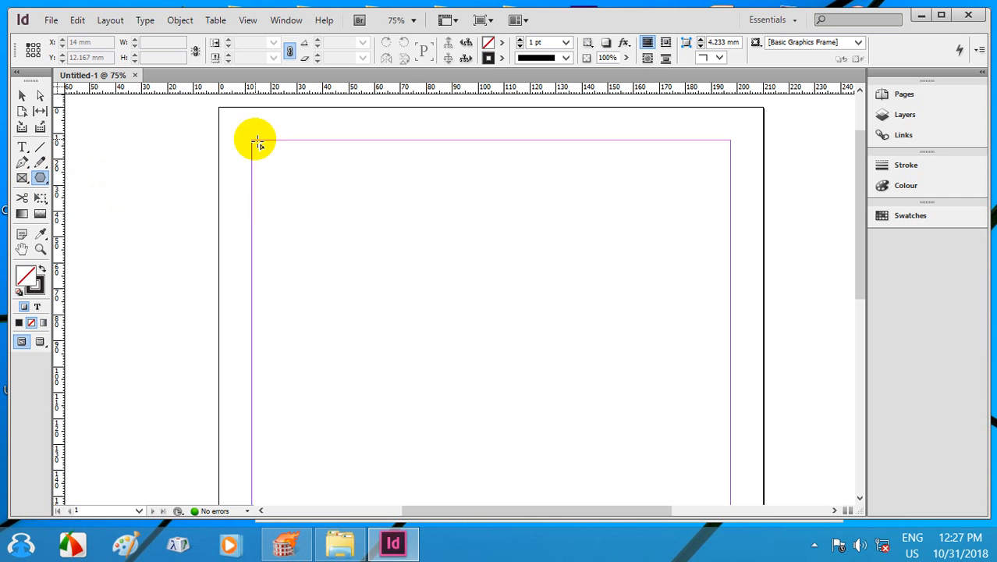
Add a text frame along the page's upper margin reading "Pologon Tool" and enlarge the text to 42 pt.
left_click(23, 146)
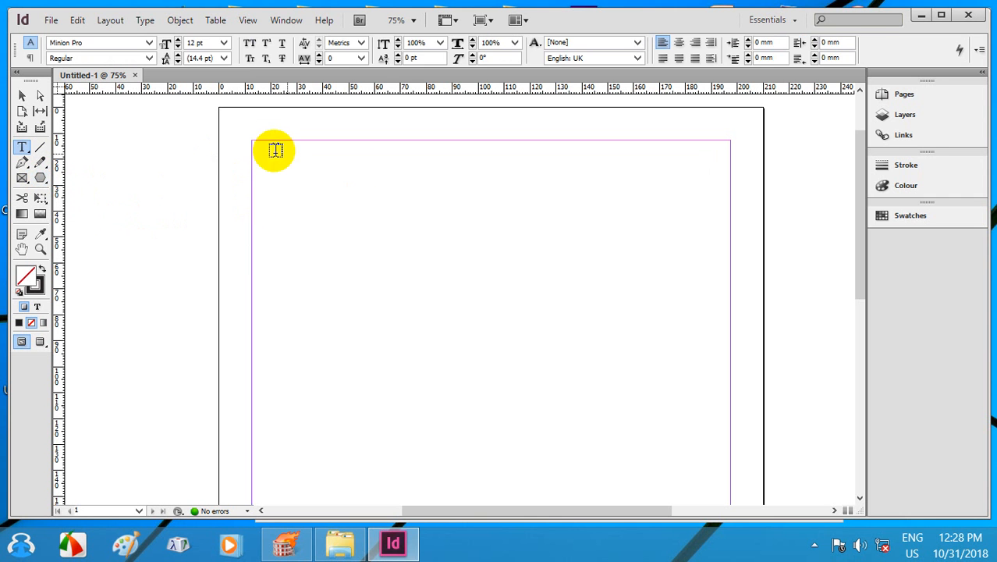
left_click_drag(256, 143, 736, 175)
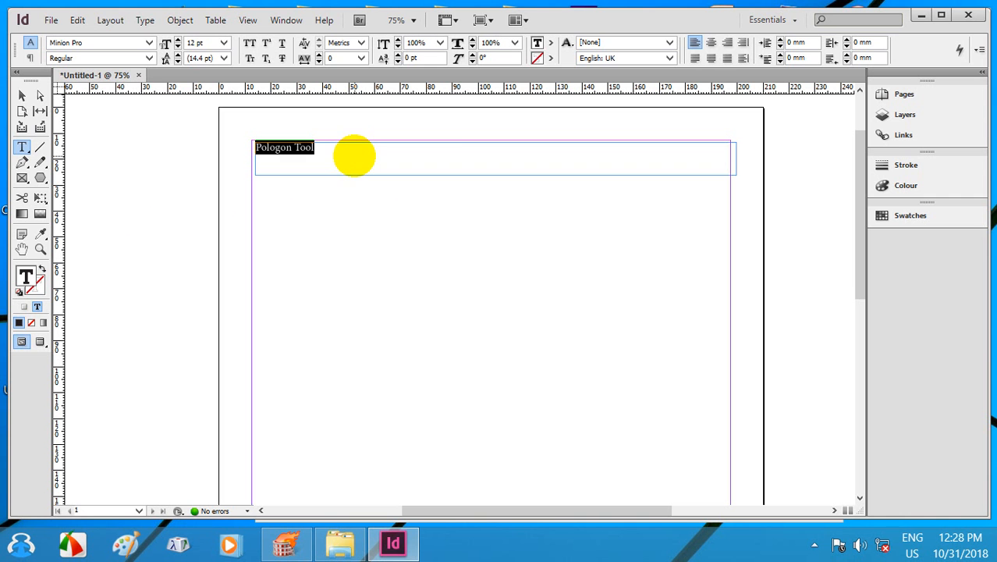
key("ctrl+shift+period")
key("ctrl+shift+period")
key("ctrl+shift+period")
key("ctrl+shift+period")
key("ctrl+shift+period")
key("ctrl+shift+period")
key("ctrl+shift+period")
key("ctrl+shift+period")
key("ctrl+shift+period")
key("ctrl+shift+period")
key("ctrl+shift+period")
key("ctrl+shift+period")
key("ctrl+shift+period")
key("ctrl+shift+period")
key("ctrl+shift+period")
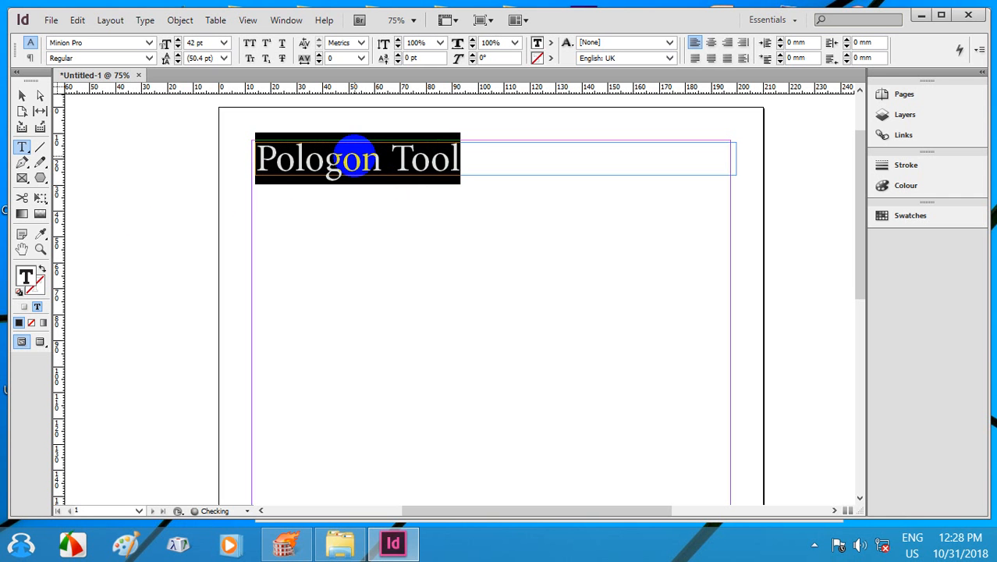
Resize the title's text frame closer to its text and move it toward the centre of the upper margin.
left_click(22, 95)
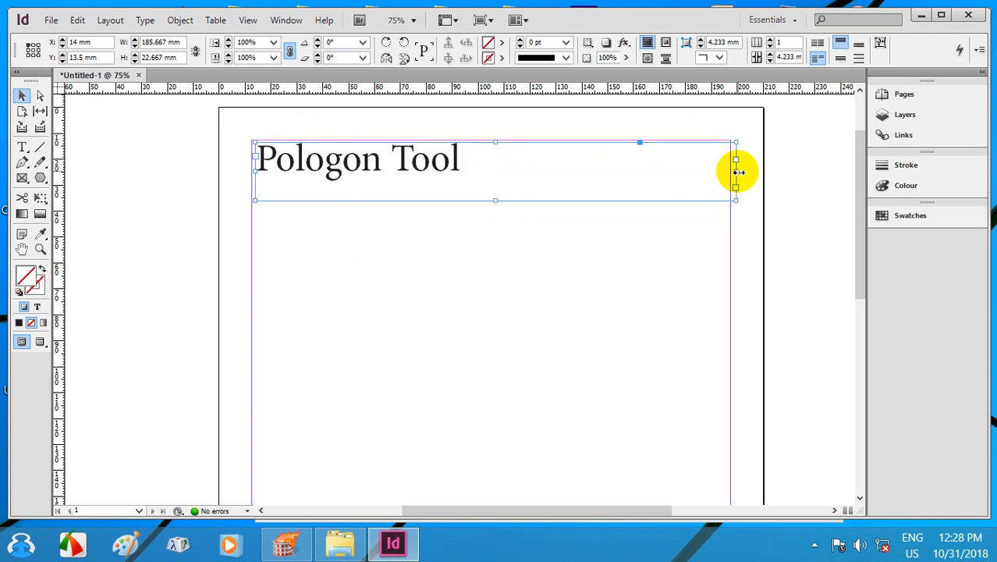
left_click_drag(734, 170, 551, 160)
left_click(474, 225)
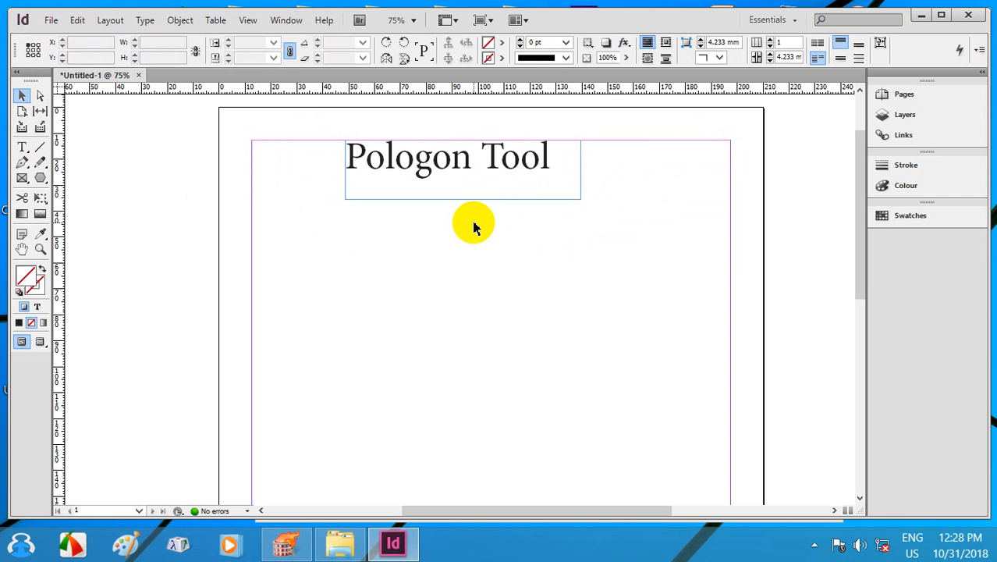
Draw a triangle about 27 mm wide and 21 mm high with the Polygon tool, below and left of the title.
scroll(491, 244, "down", 1)
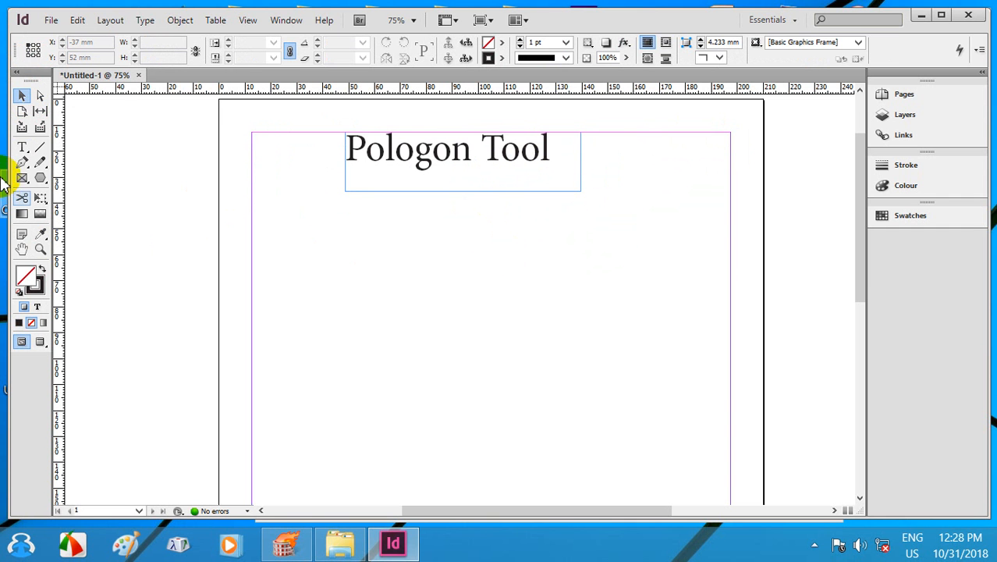
left_click(39, 180)
left_click_drag(35, 178, 105, 223)
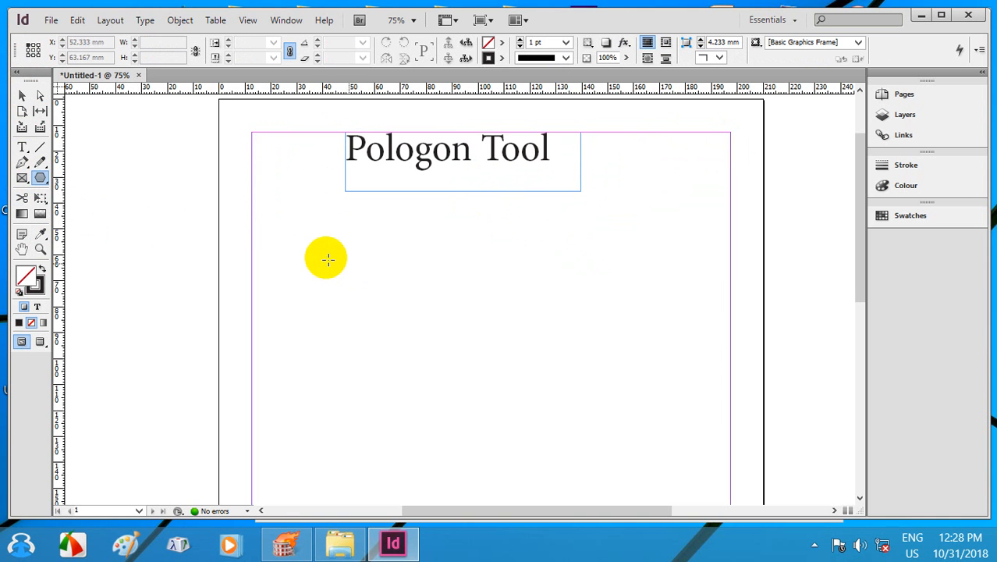
left_click(288, 224)
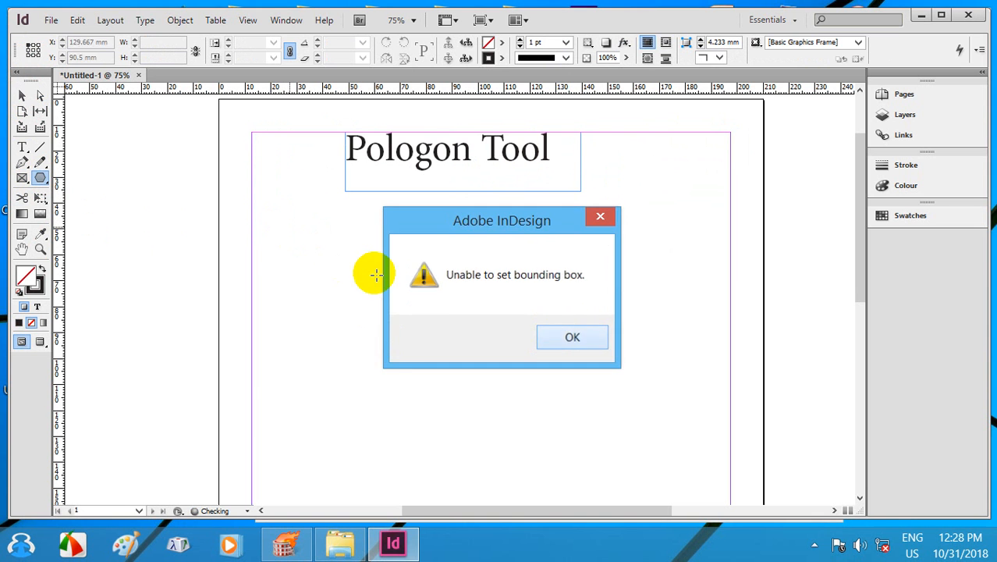
key("Return")
left_click_drag(302, 216, 373, 270)
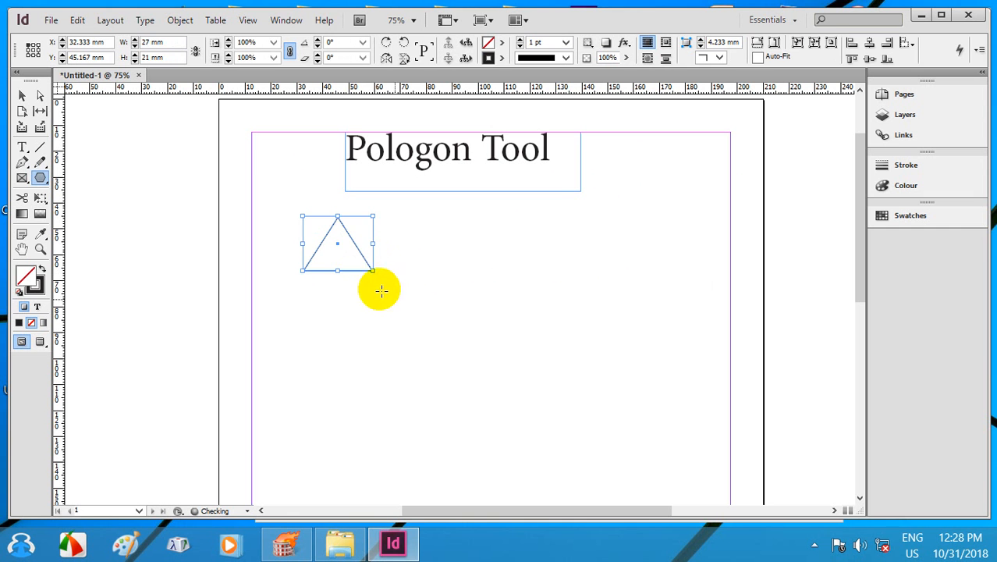
left_click(529, 251)
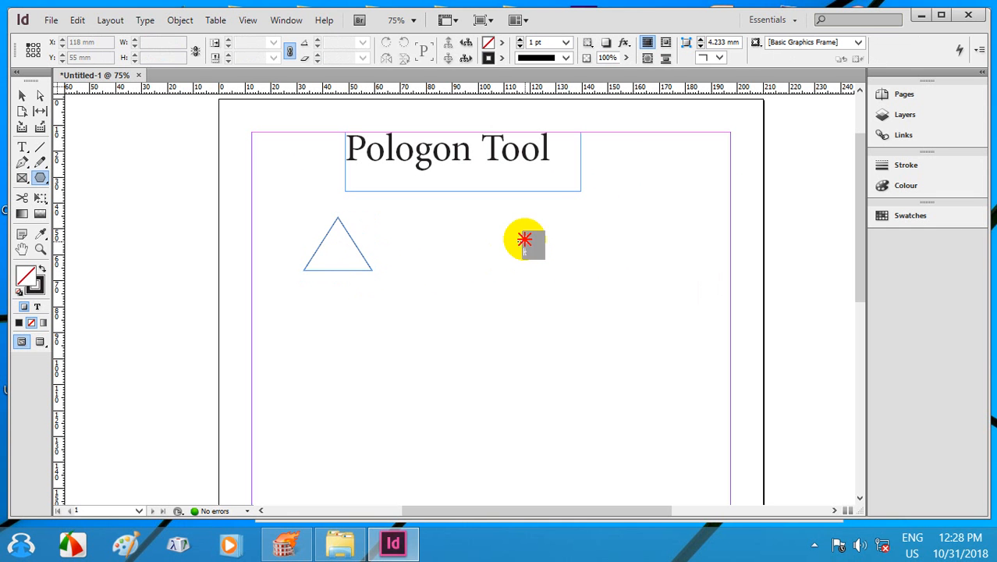
left_click_drag(733, 359, 586, 190)
left_click(724, 237)
Create a 20 x 20 mm polygon star with 5 sides and 50% star inset, and move it beside the triangle.
left_click(456, 256)
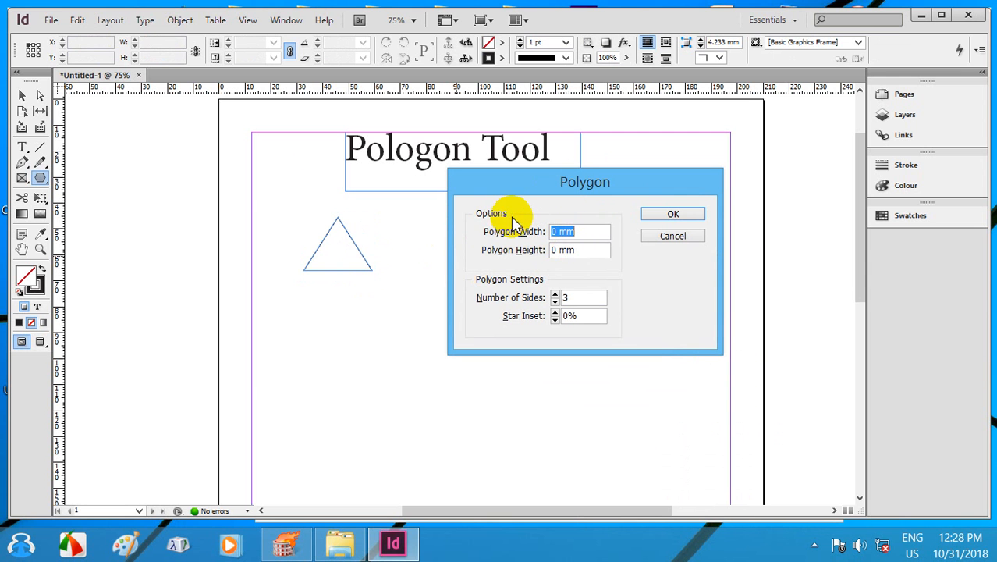
double_click(553, 232)
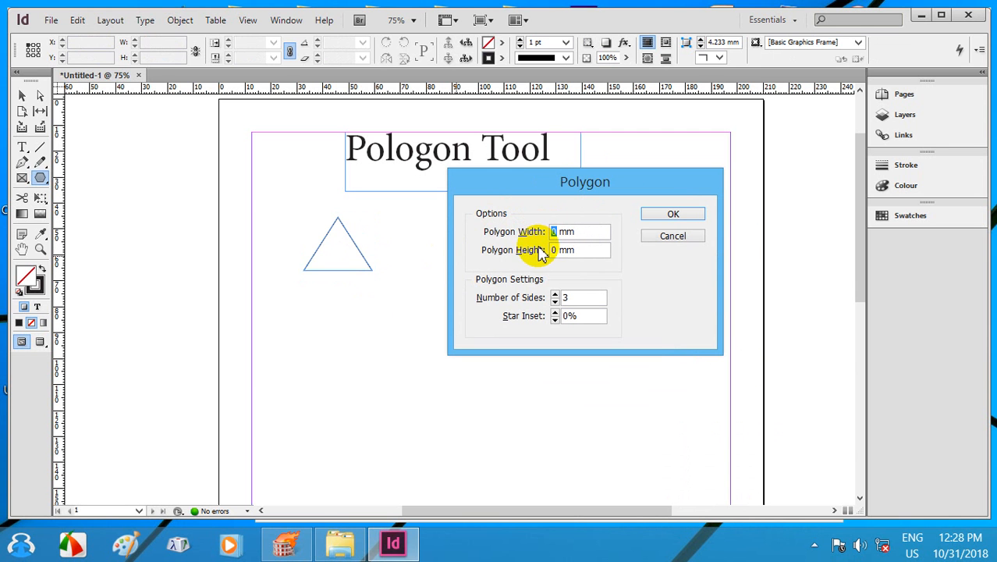
double_click(554, 249)
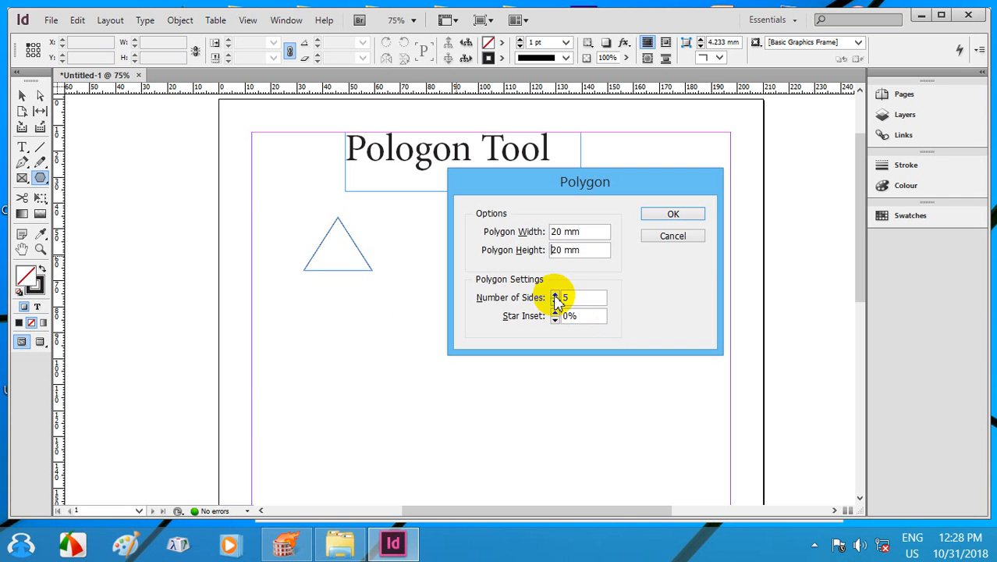
left_click(554, 295)
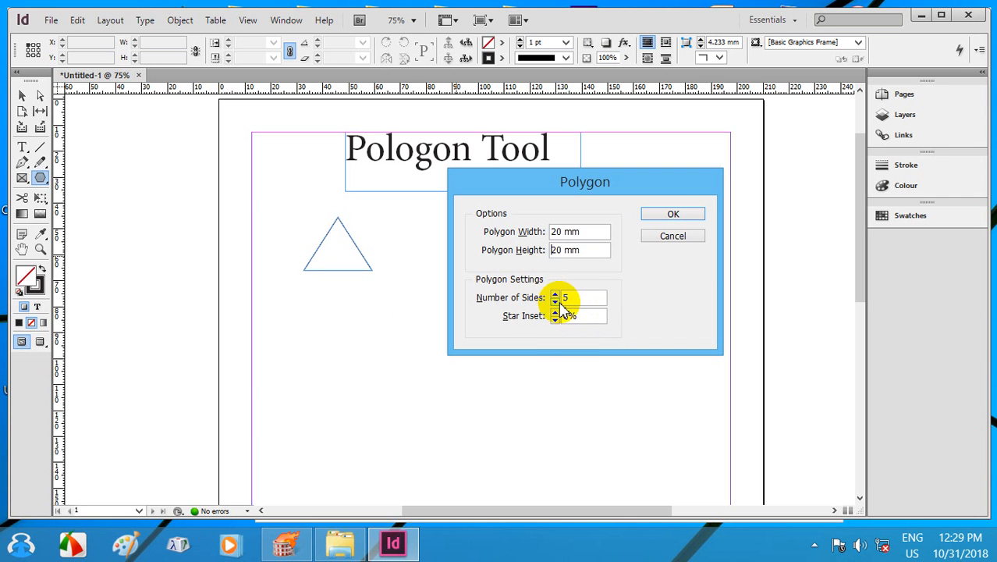
double_click(567, 320)
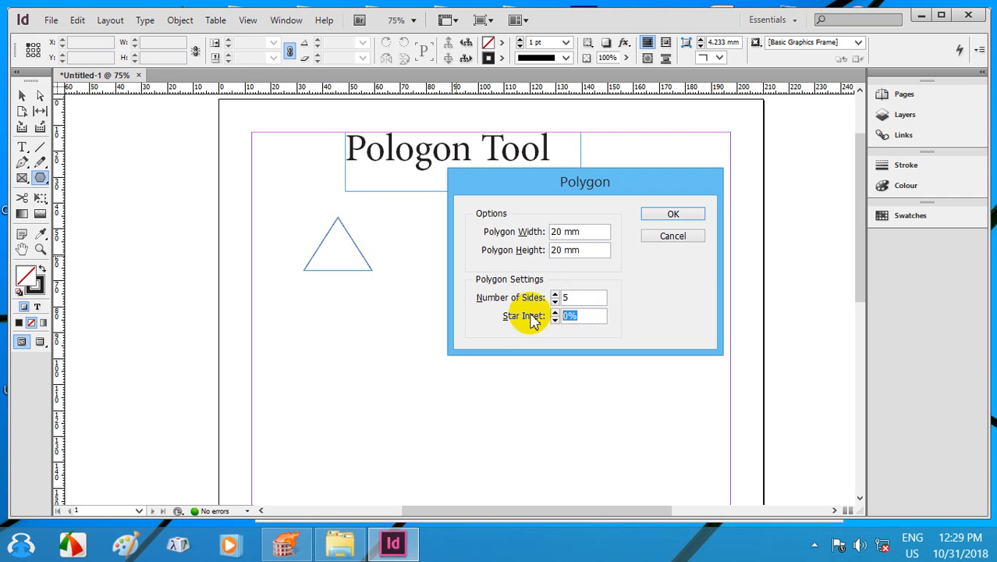
type("50")
left_click(671, 214)
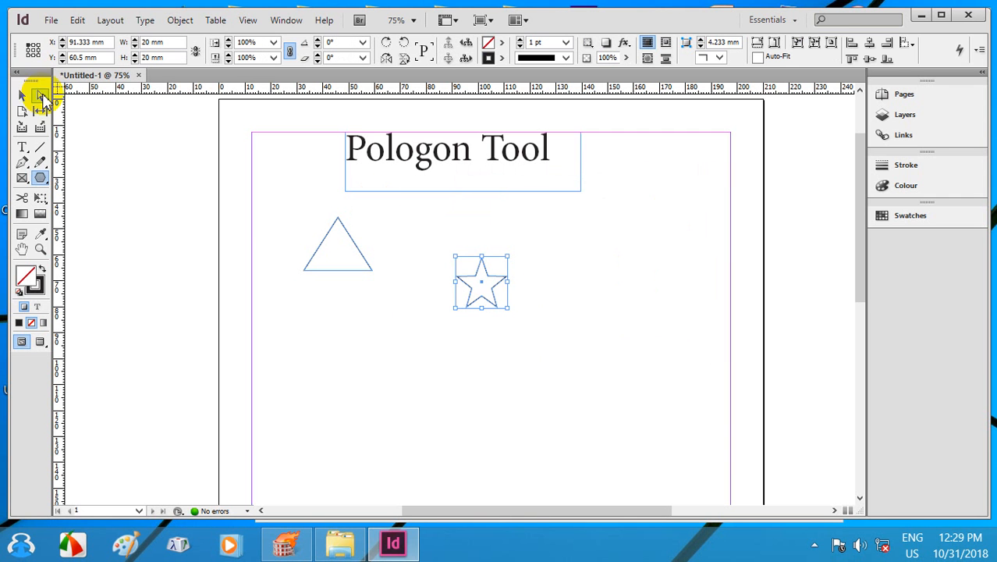
left_click(22, 95)
left_click_drag(475, 283, 433, 256)
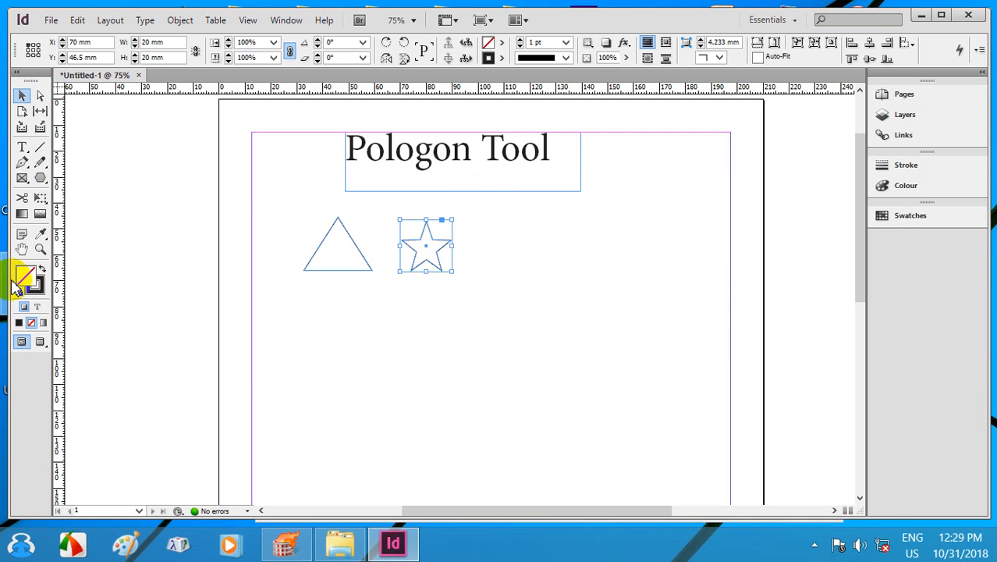
Delete the star and undo the deletion.
key("Delete")
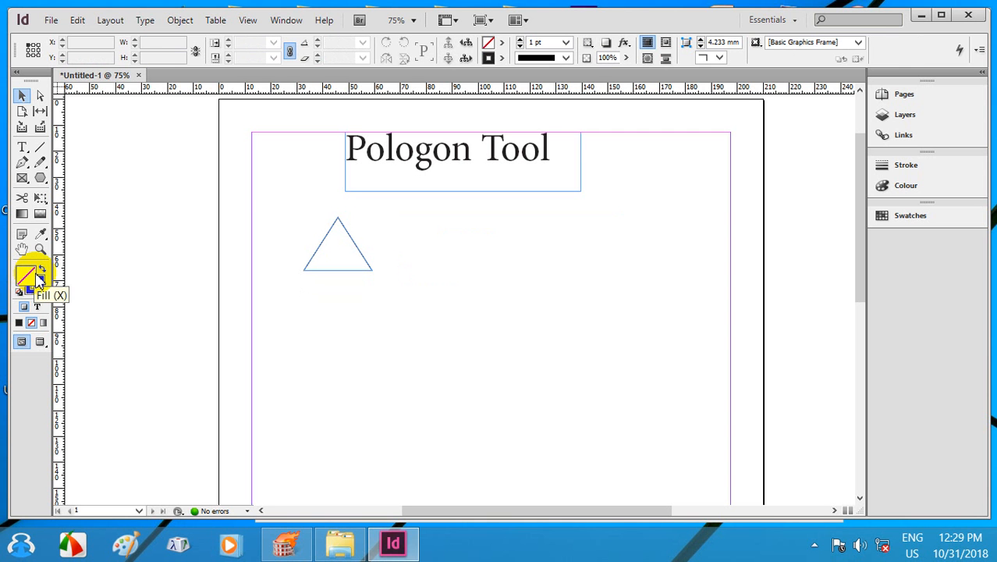
key("ctrl+z")
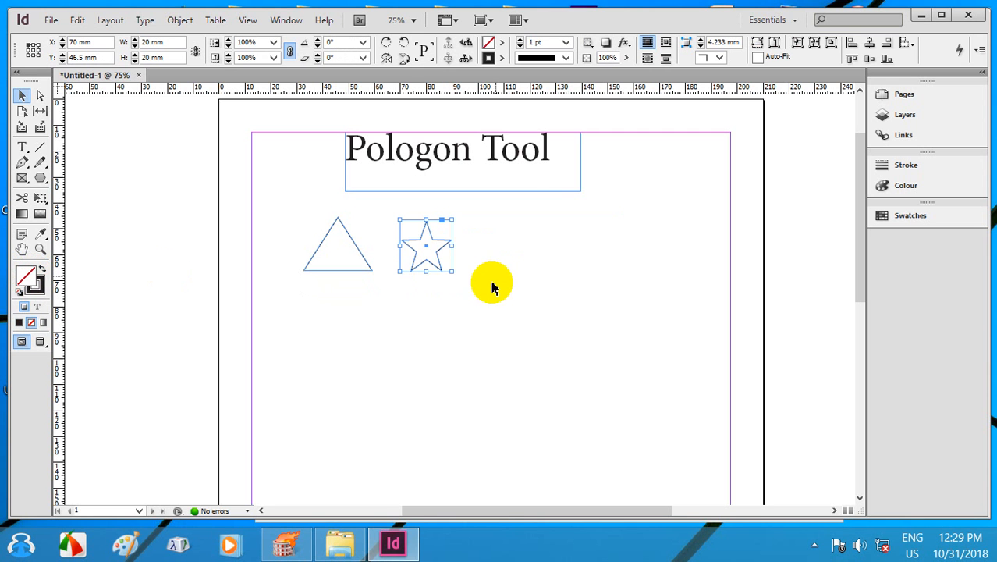
Fill the star with the magenta swatch C=0 M=100 Y=0 K=0 and deselect it.
left_click(502, 43)
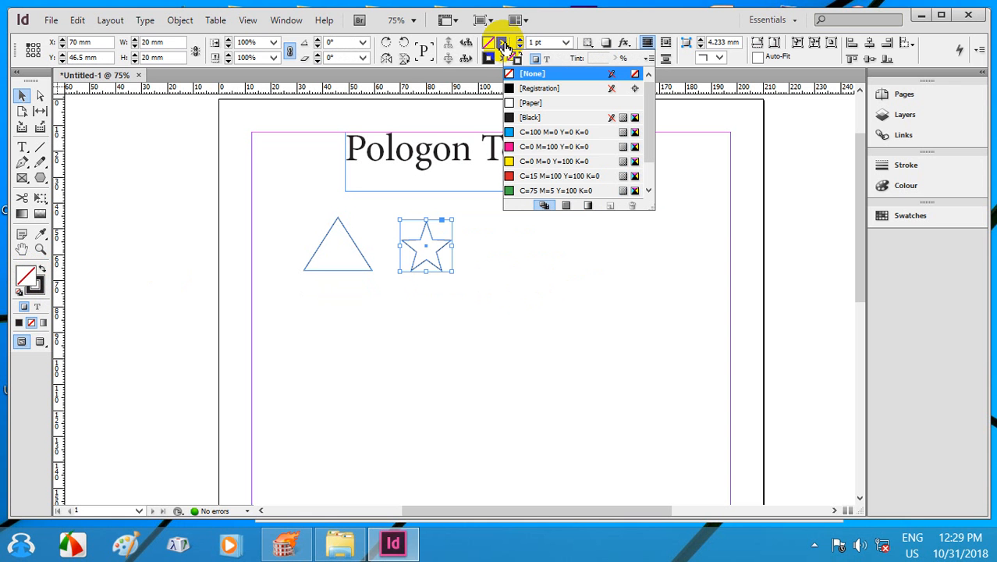
left_click(546, 147)
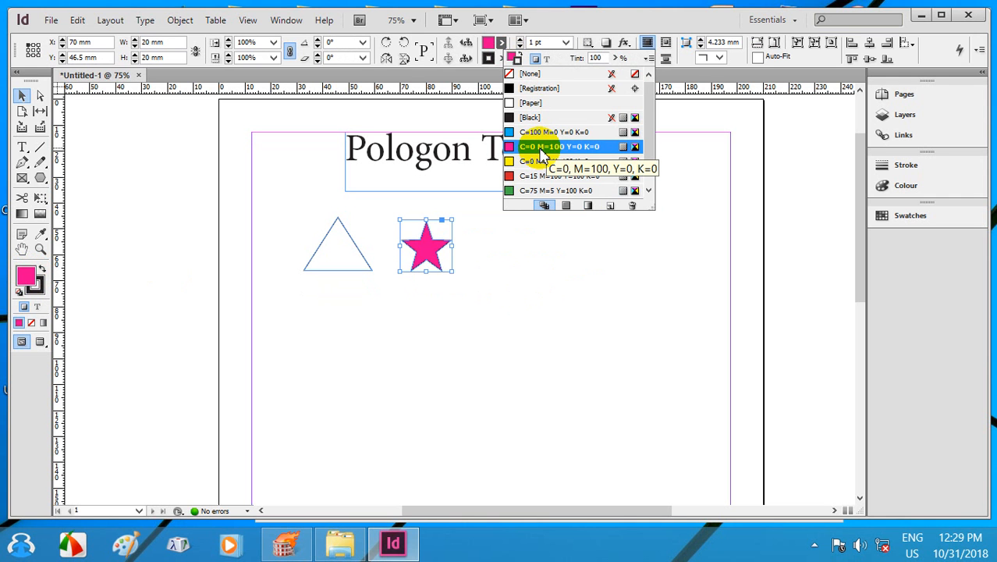
left_click(497, 302)
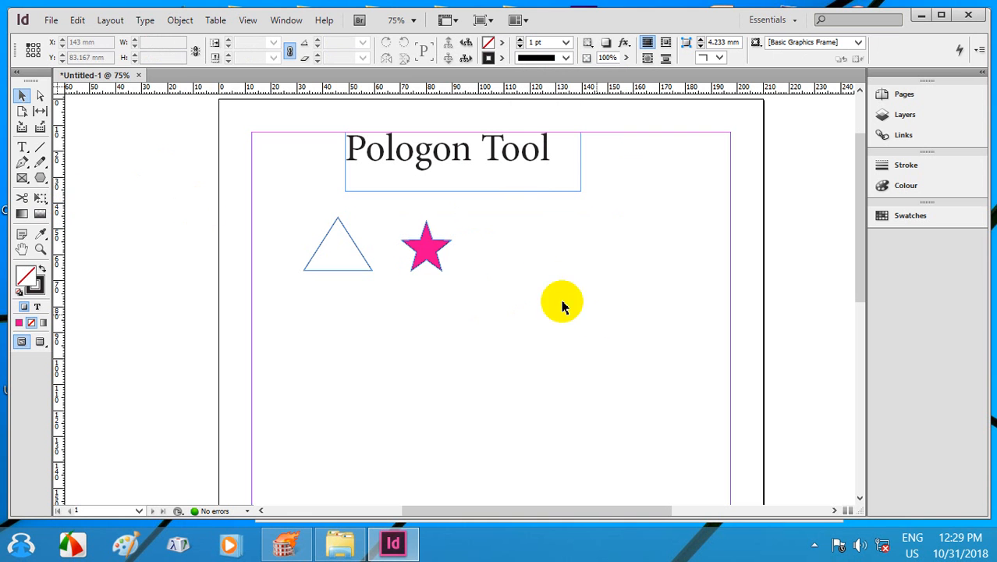
Create a 30 x 30 mm polygon star with 12 sides and 50% star inset to the right of the magenta star.
left_click(40, 178)
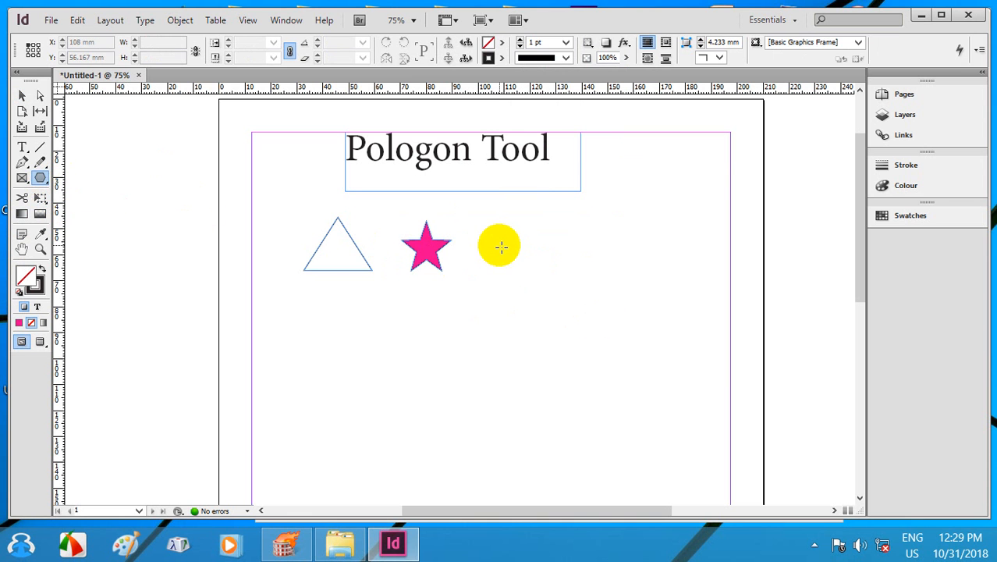
left_click(502, 248)
left_click_drag(545, 196, 673, 197)
double_click(676, 242)
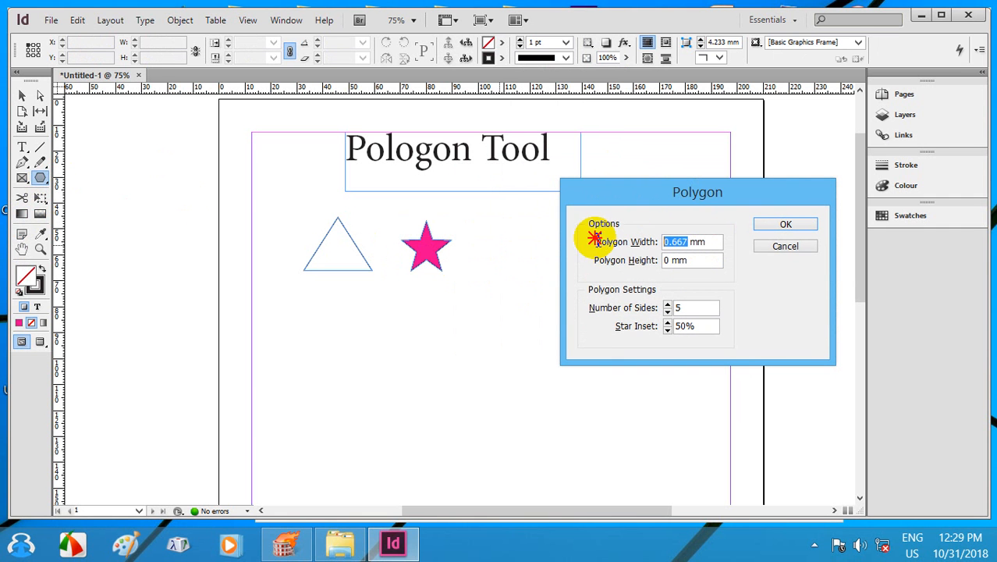
type("30")
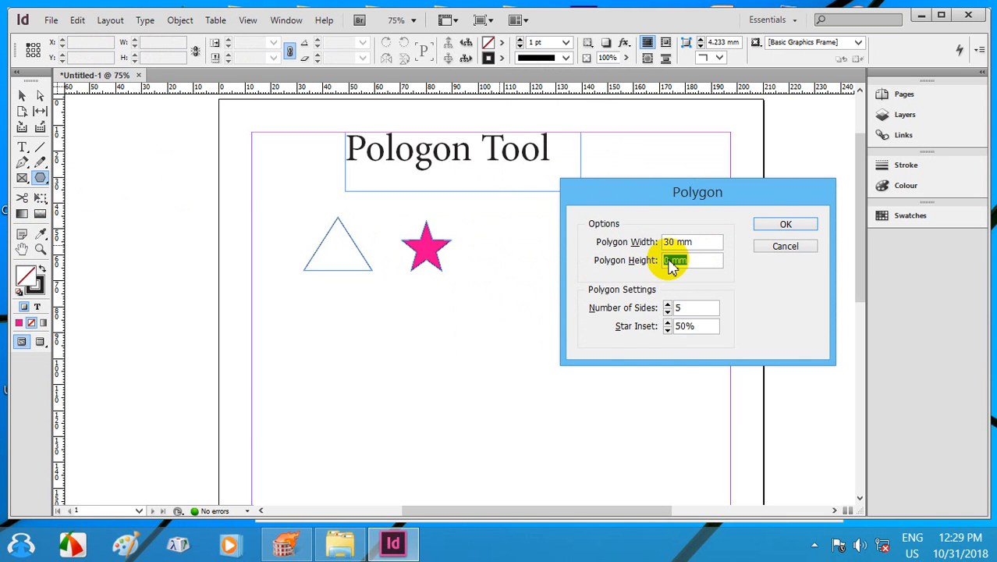
left_click(676, 262)
type("30")
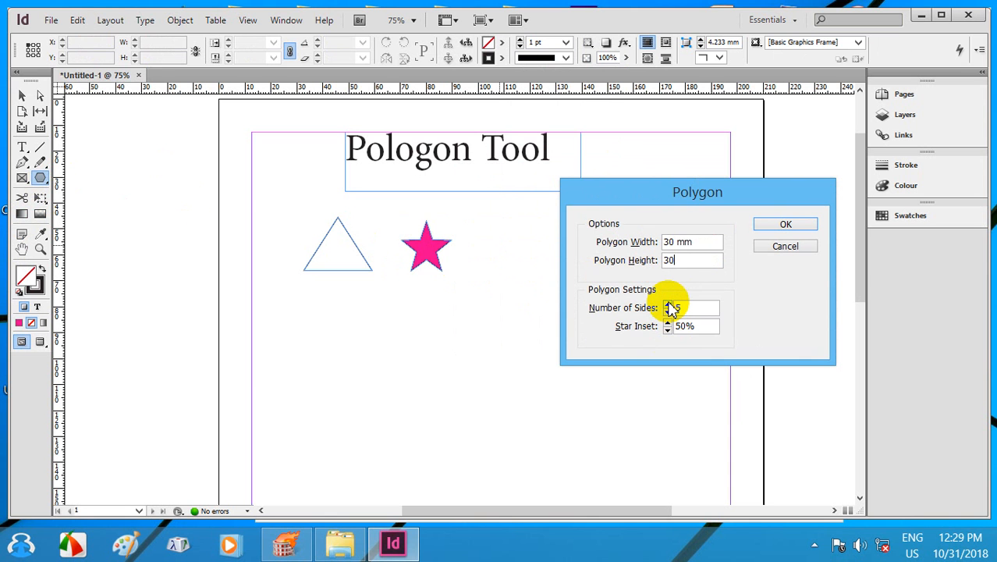
key("Tab")
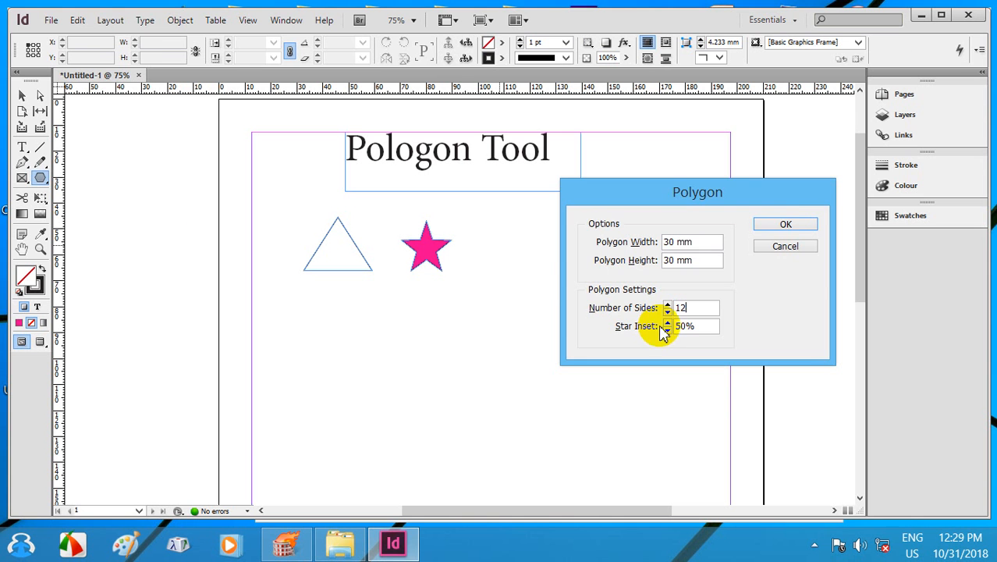
left_click(785, 224)
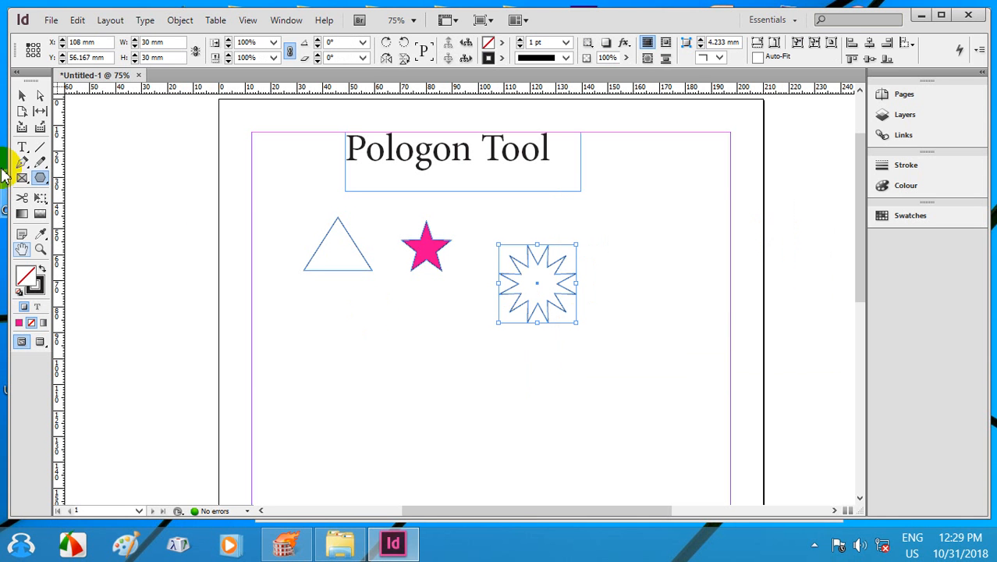
Stretch the 12-pointed star to about 75 mm wide and rotate it about 19° counterclockwise.
left_click(22, 94)
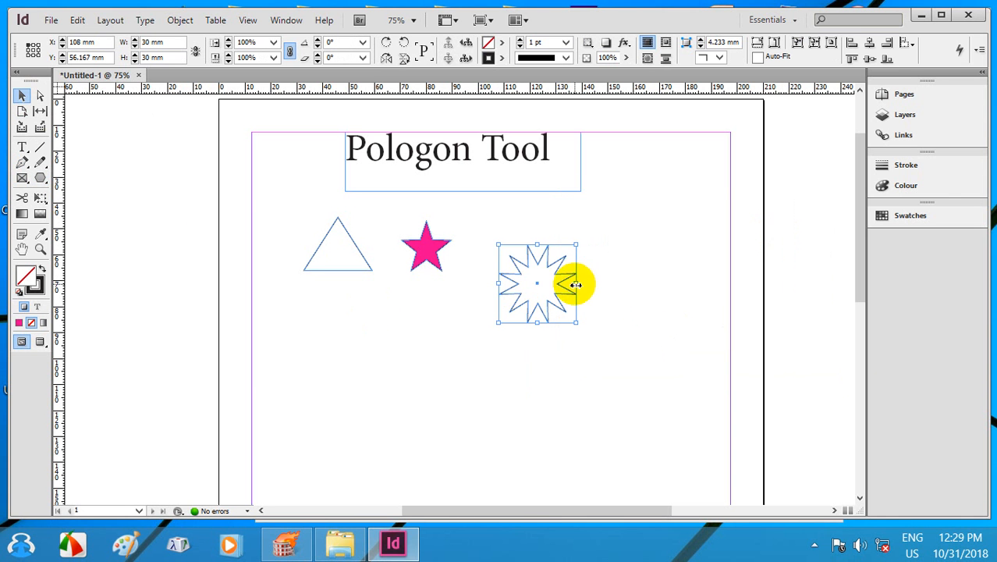
left_click_drag(576, 285, 693, 284)
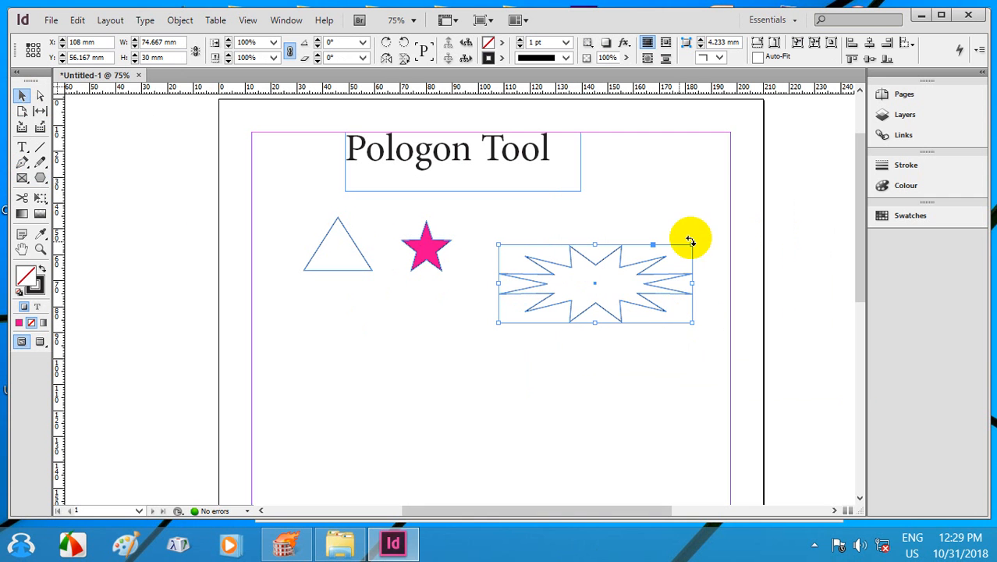
left_click_drag(700, 243, 680, 211)
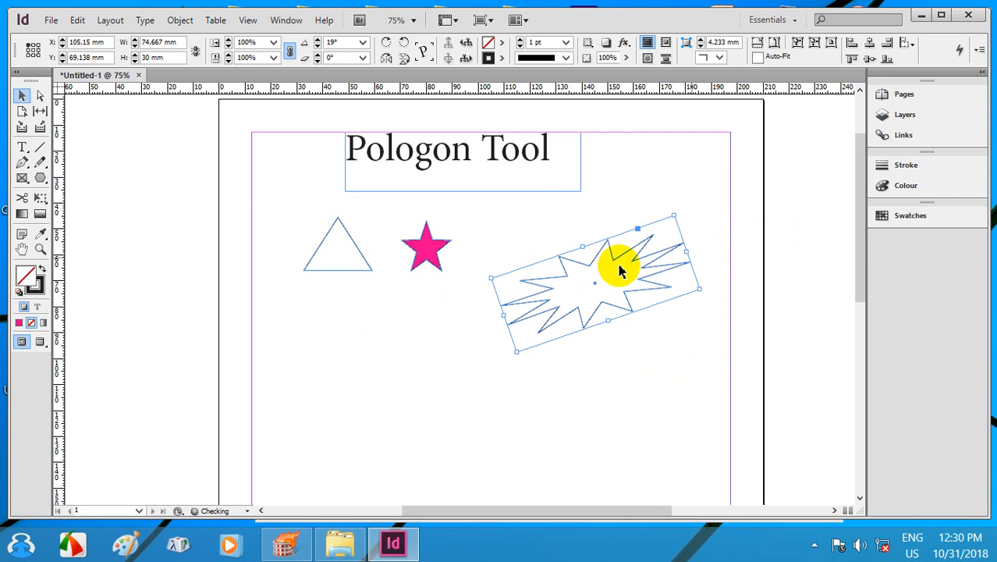
Fill the rotated 12-pointed star with the swatch C=100 M=0 Y=0 K=0 and move it up beside the magenta star.
left_click(503, 42)
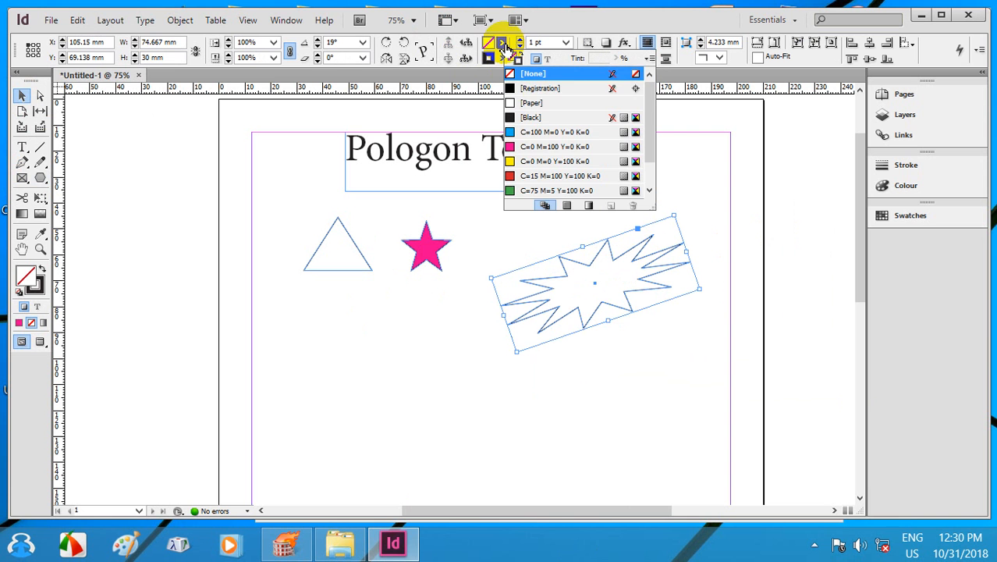
left_click(537, 132)
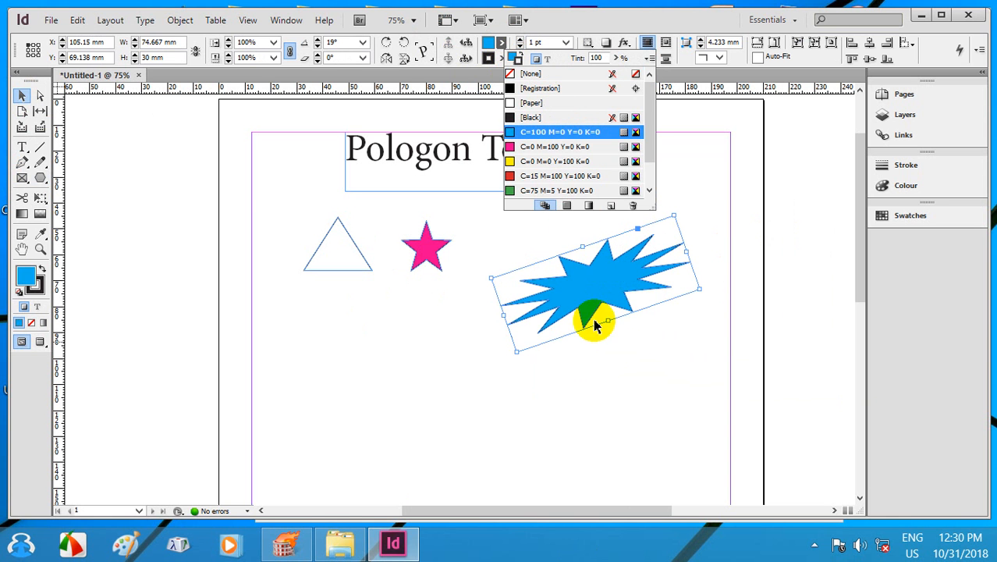
left_click_drag(606, 284, 578, 248)
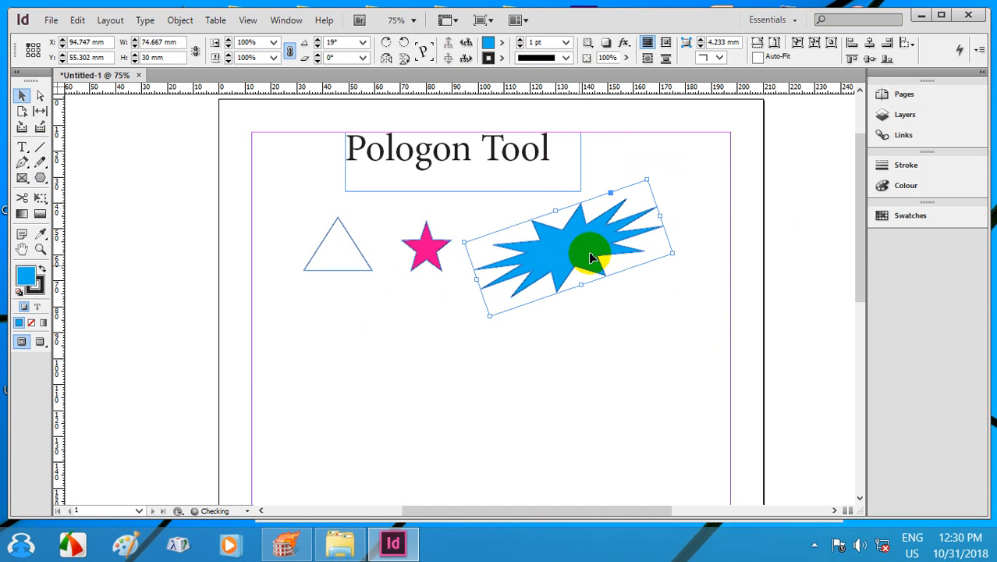
Draw a stretched 12-pointed star about 113 mm wide and 31 mm high in the empty area below the other shapes.
left_click(41, 178)
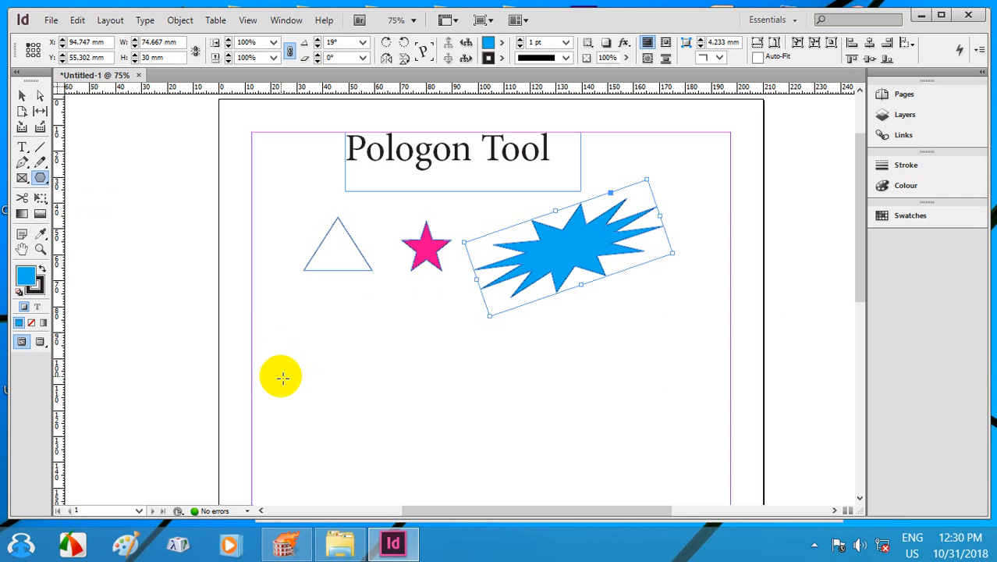
left_click_drag(283, 378, 587, 475)
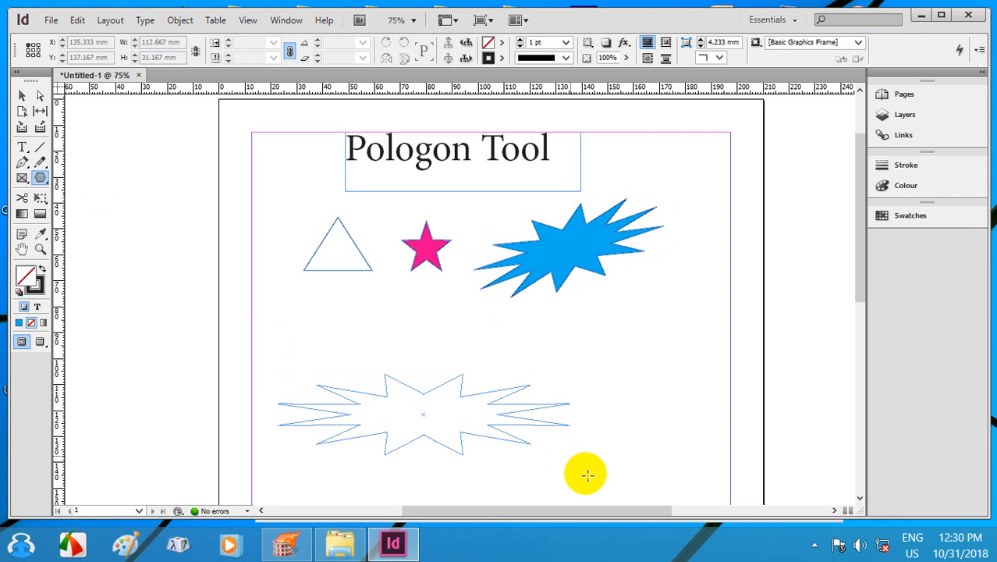
Create a 112.667 x 31.167 mm polygon star with 20 sides and 50% star inset, and move it below the blue star.
left_click(475, 415)
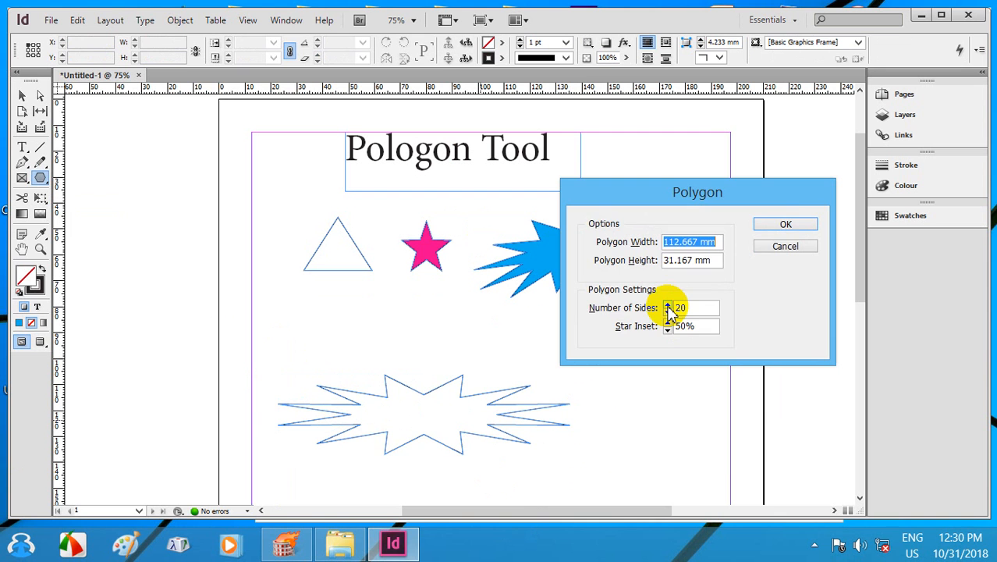
left_click(784, 223)
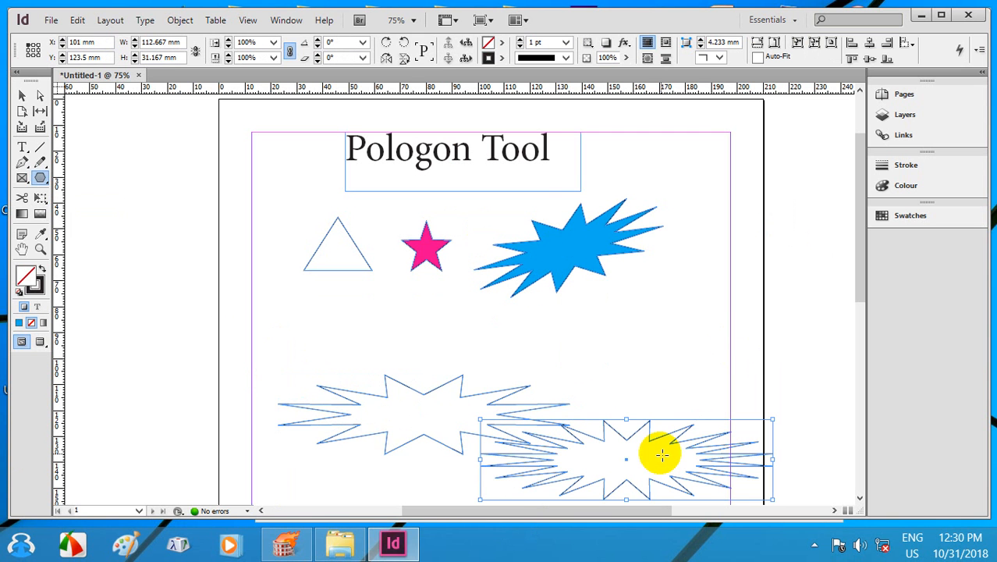
key("v")
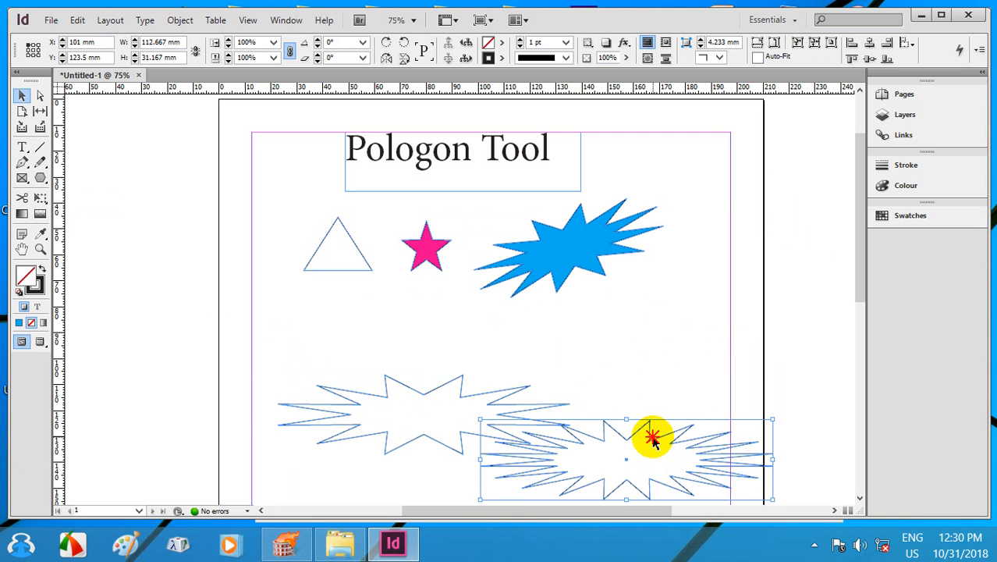
left_click_drag(664, 434, 661, 273)
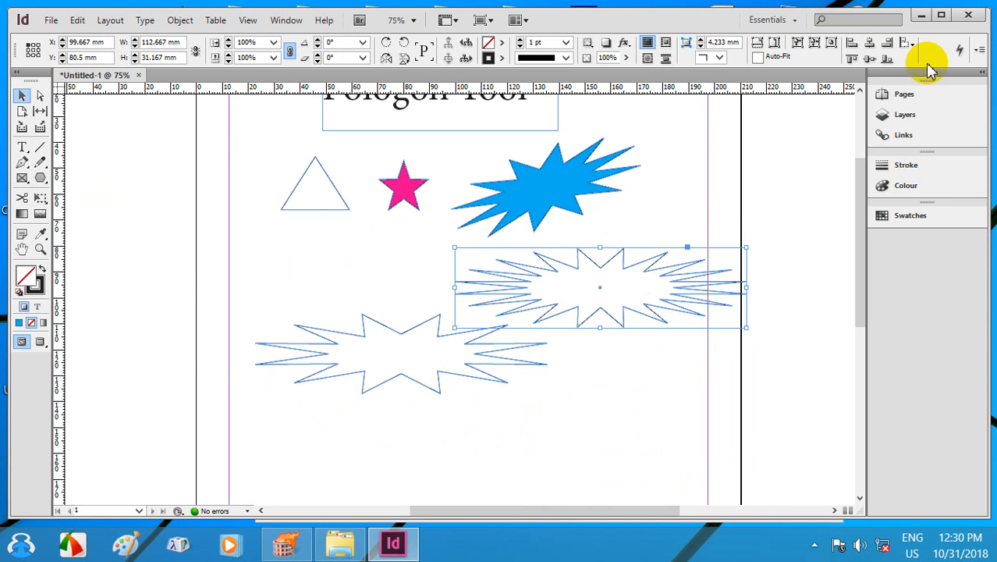
Give the 20-pointed star a Wavy stroke with the gap colour C=0 M=0 Y=100 K=0.
left_click(912, 192)
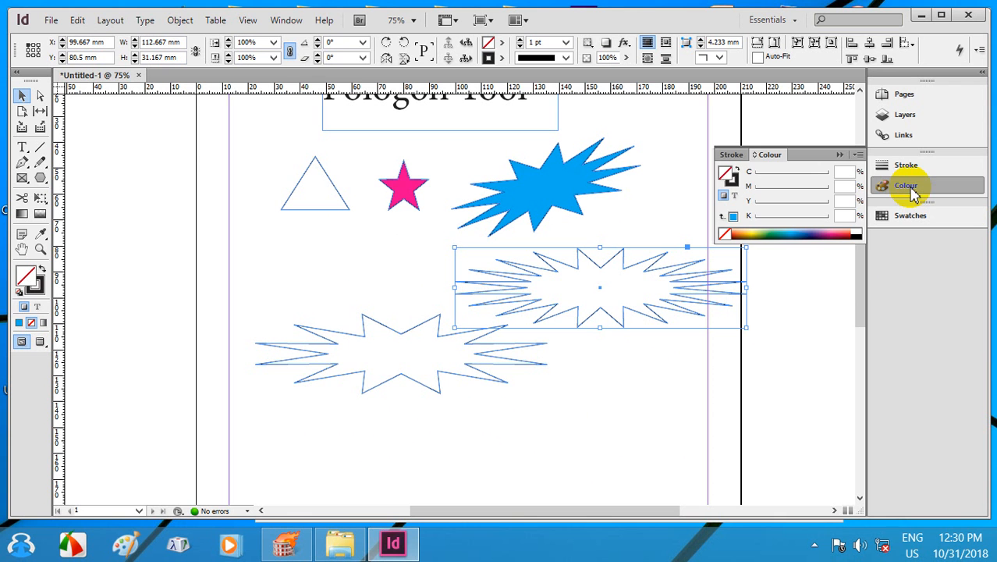
left_click(902, 164)
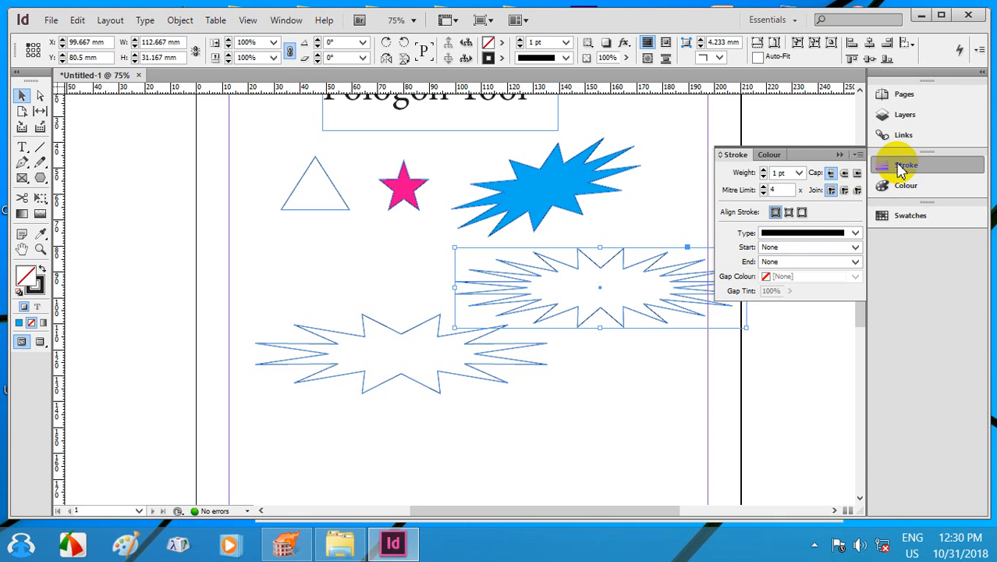
left_click(856, 234)
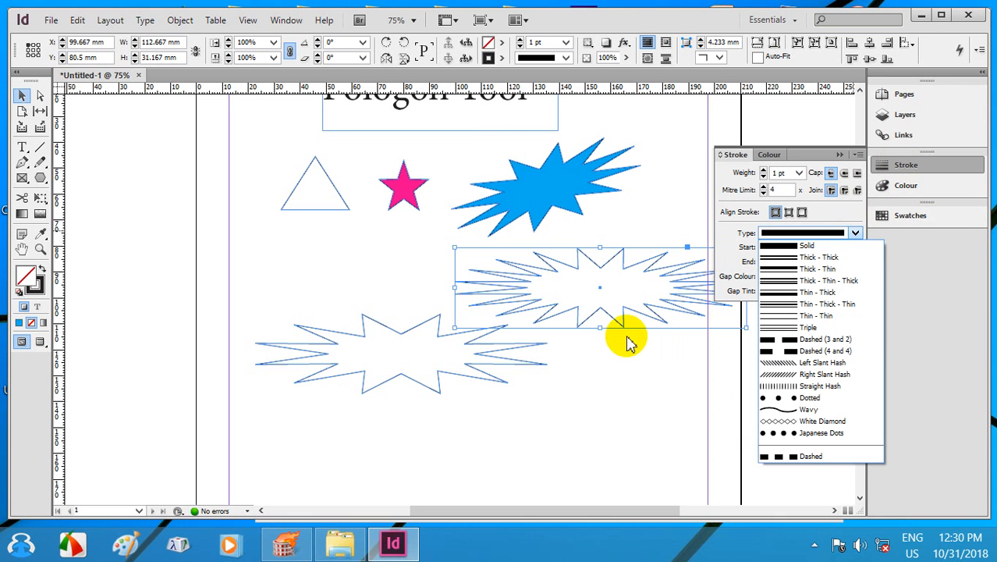
left_click(808, 409)
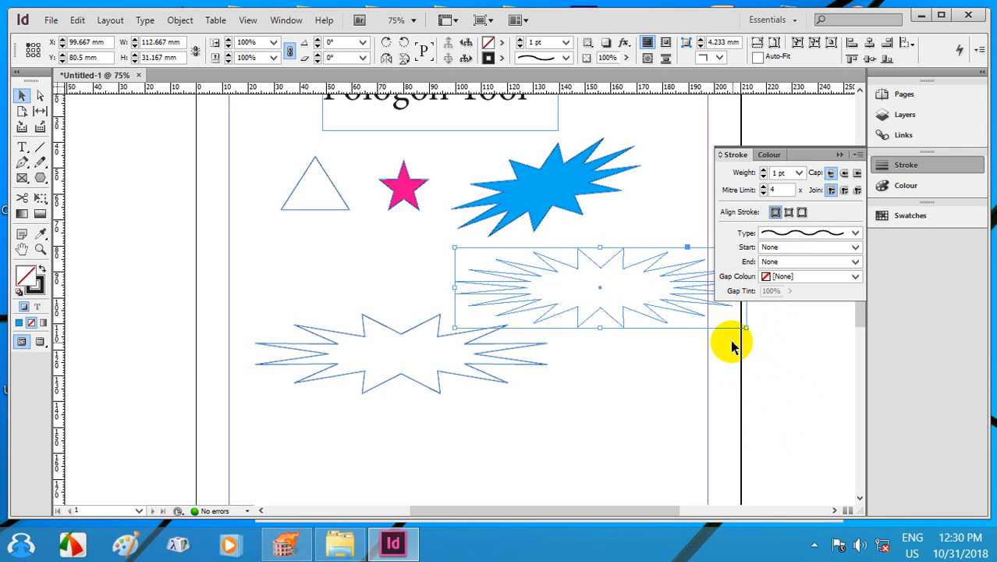
left_click(851, 279)
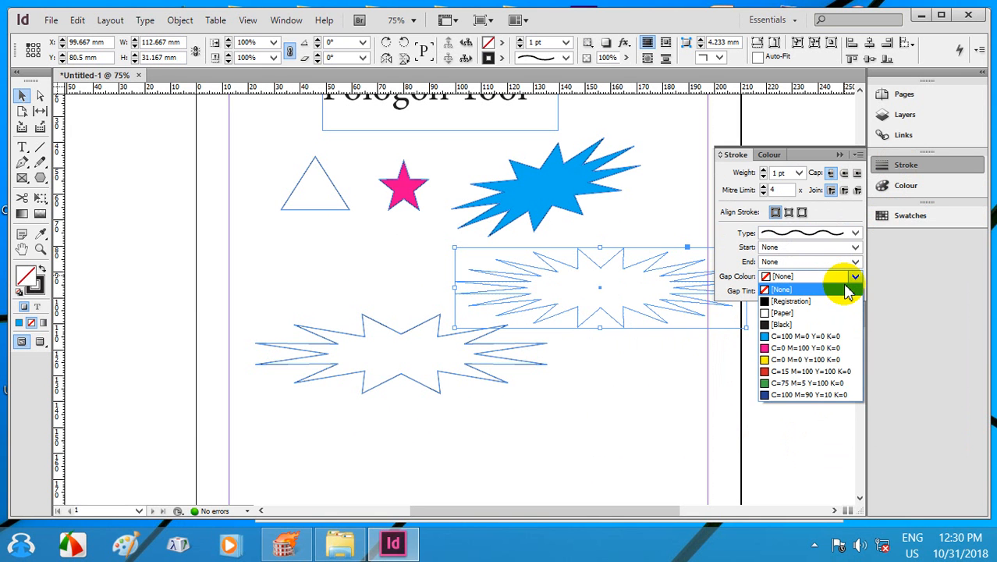
left_click(799, 362)
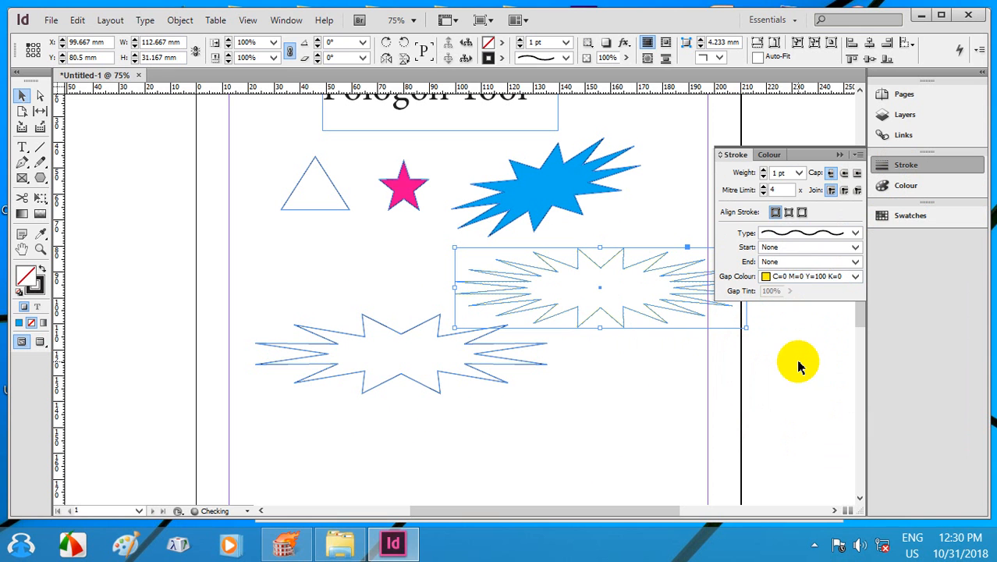
Set the wavy star's stroke weight to 10 pt.
left_click(764, 171)
left_click(764, 171)
left_click(764, 171)
left_click(764, 171)
left_click(765, 170)
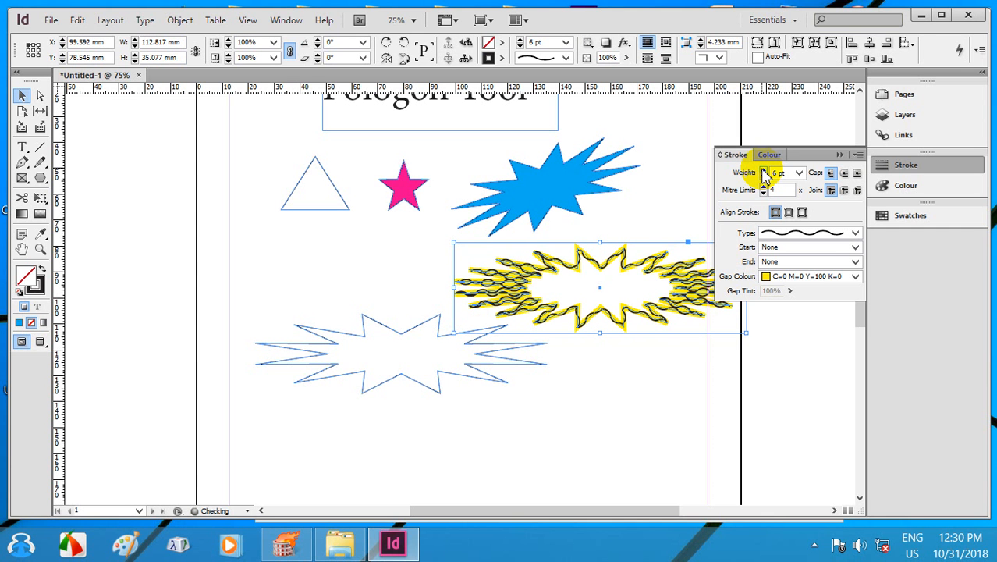
left_click(765, 178)
left_click(765, 178)
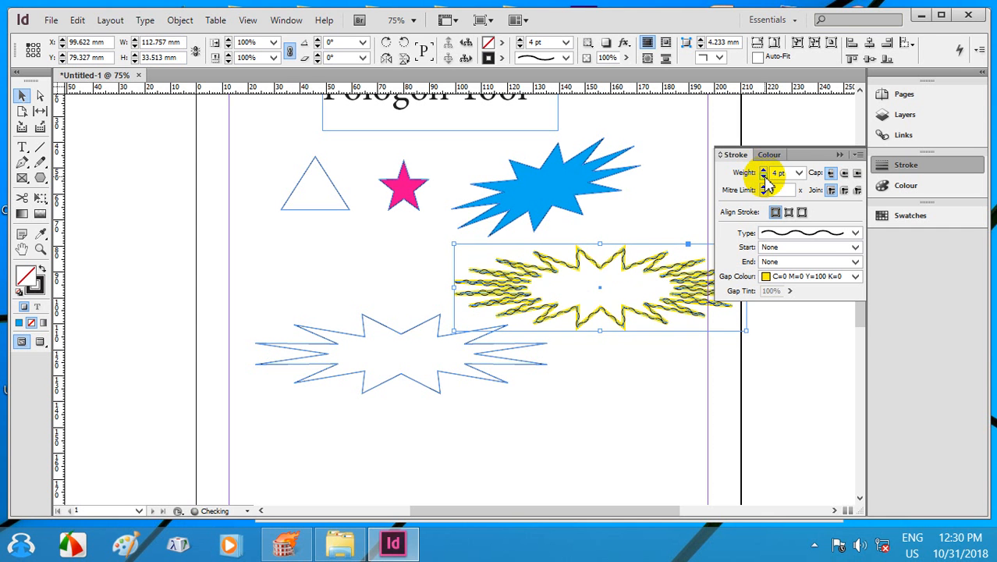
left_click(764, 171)
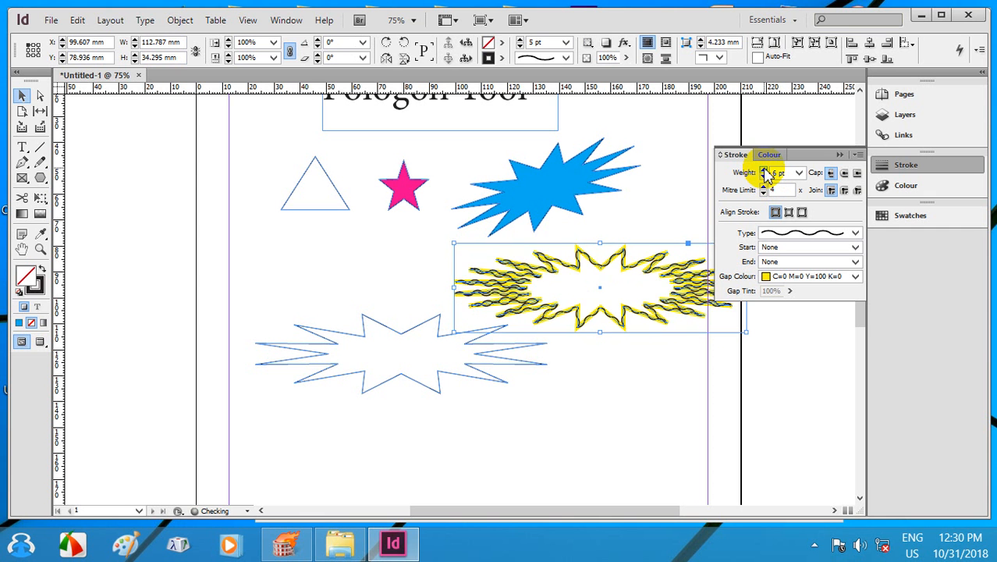
left_click(764, 171)
left_click(764, 171)
left_click(764, 171)
left_click(764, 171)
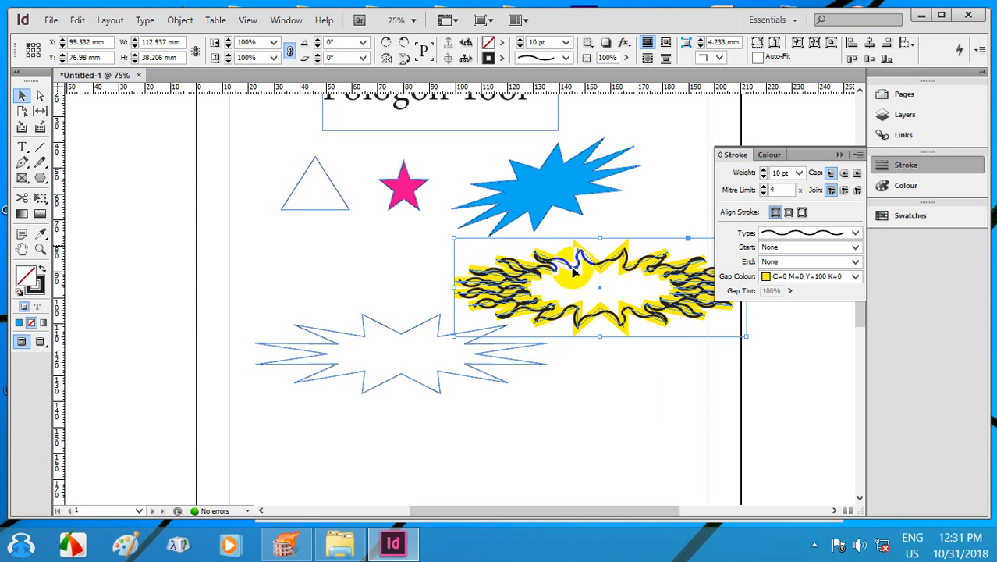
Move the wavy star below the unfilled 12-pointed star, and move the 12-pointed star up beneath the triangle and magenta star.
left_click_drag(380, 350, 344, 280)
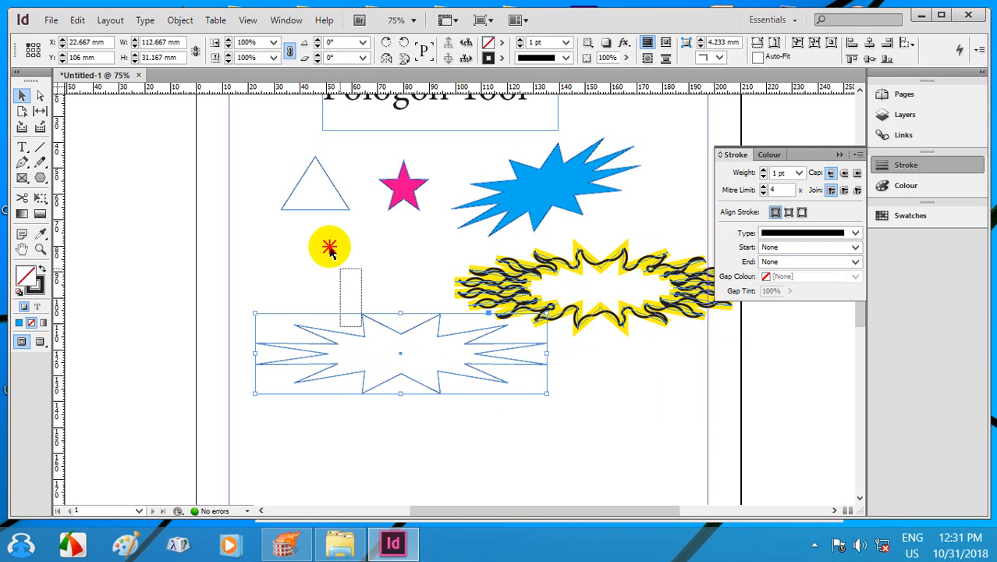
left_click(583, 279)
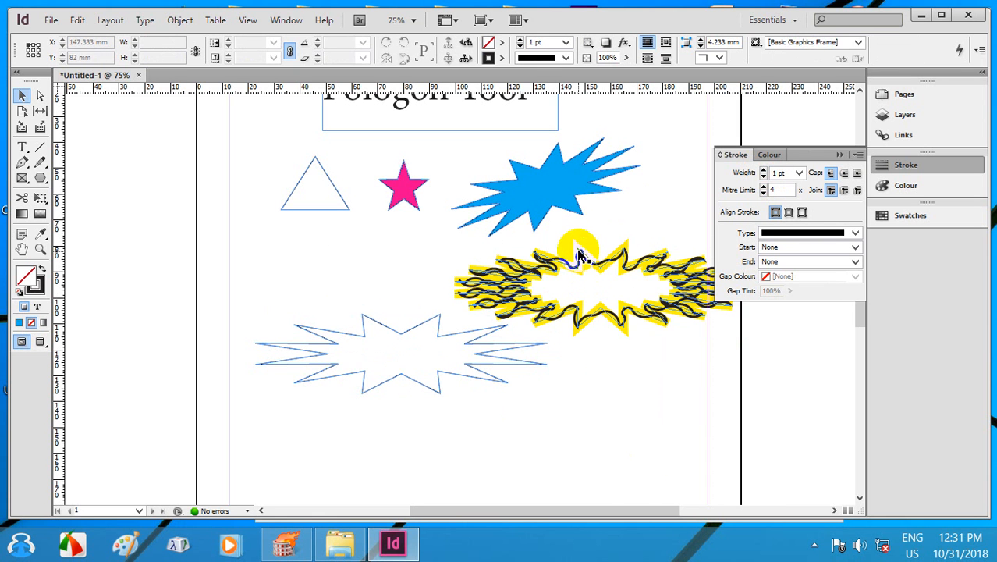
left_click_drag(576, 251, 578, 367)
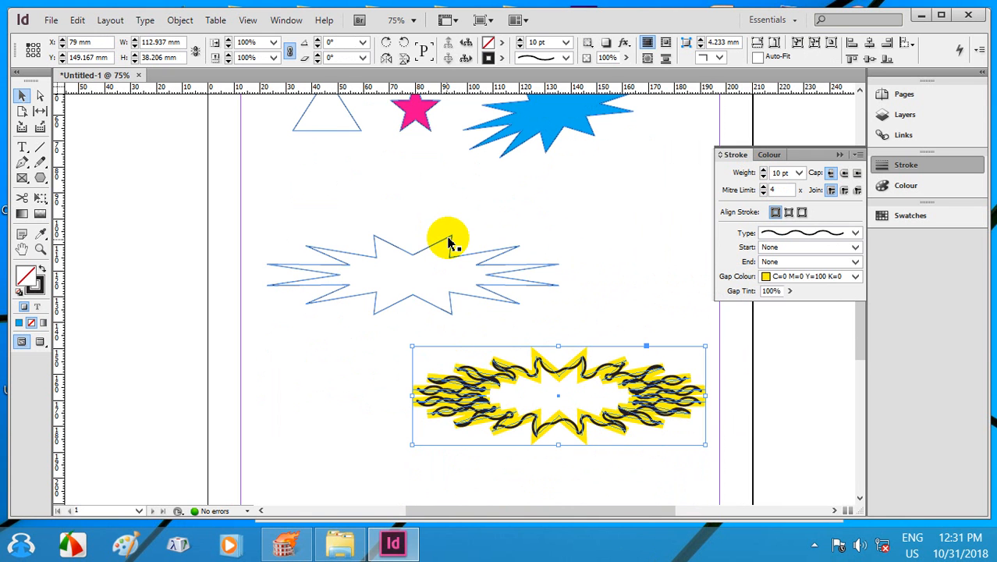
left_click_drag(449, 243, 431, 185)
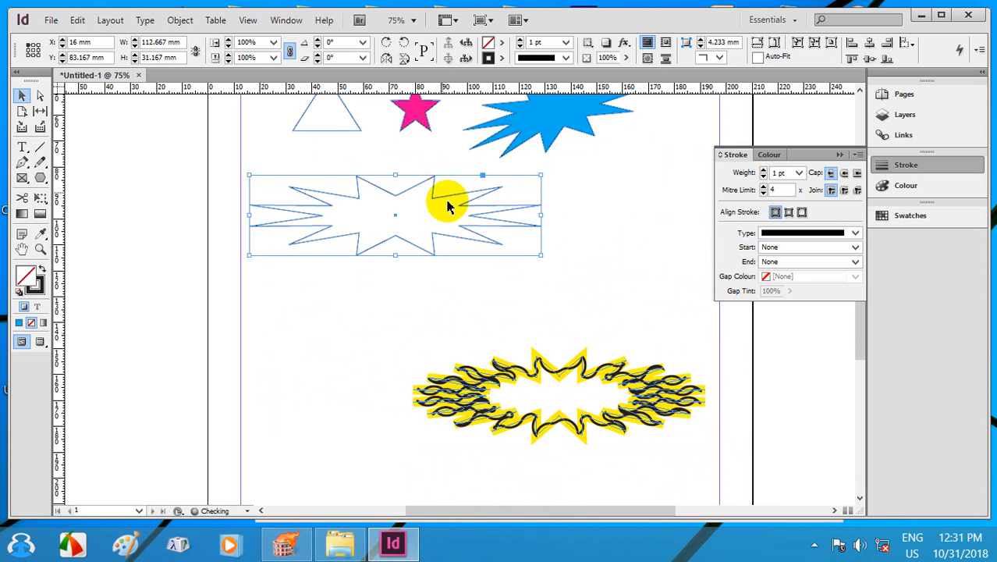
Set the unfilled 12-pointed star's stroke weight to 4 pt and its mitre limit to 1.
left_click(765, 176)
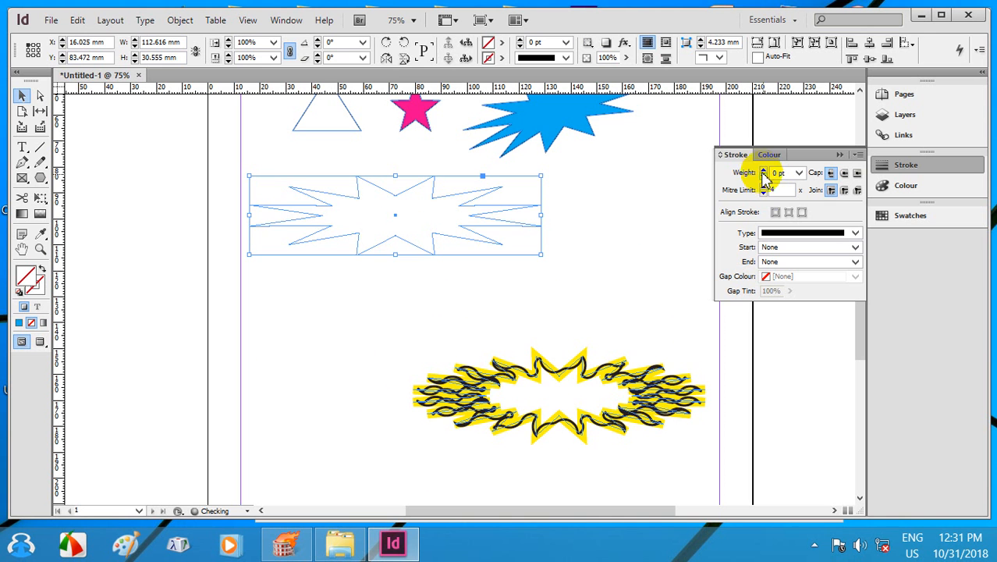
left_click(764, 173)
left_click(764, 172)
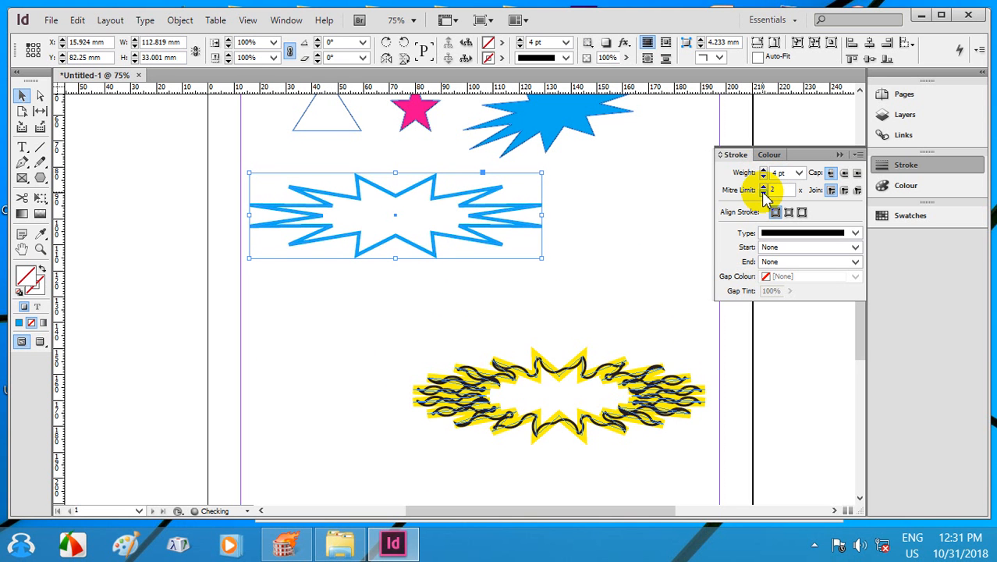
left_click(764, 194)
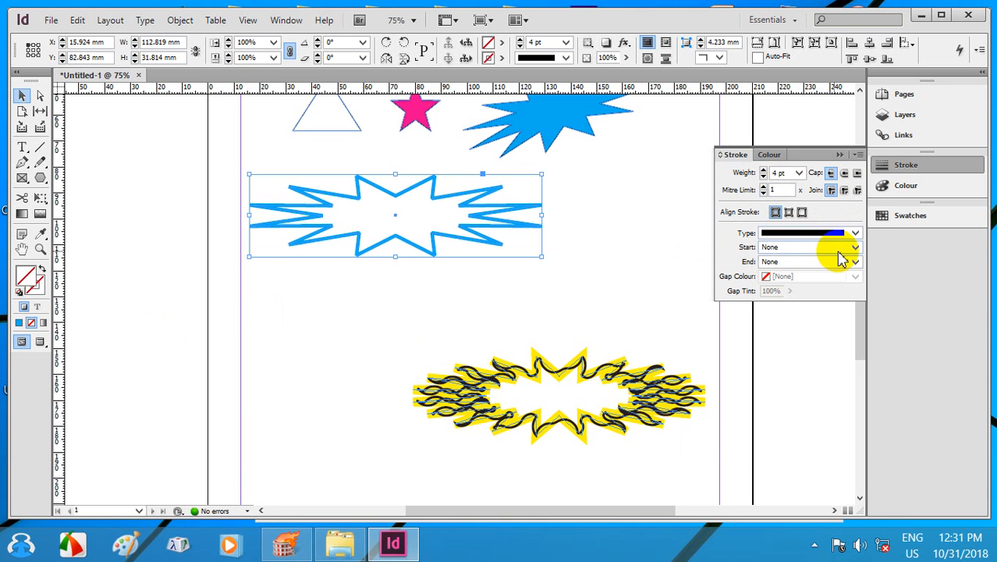
Change the 12-pointed star's stroke type to Dotted with the gap colour C=15 M=100 Y=100 K=0.
left_click(856, 232)
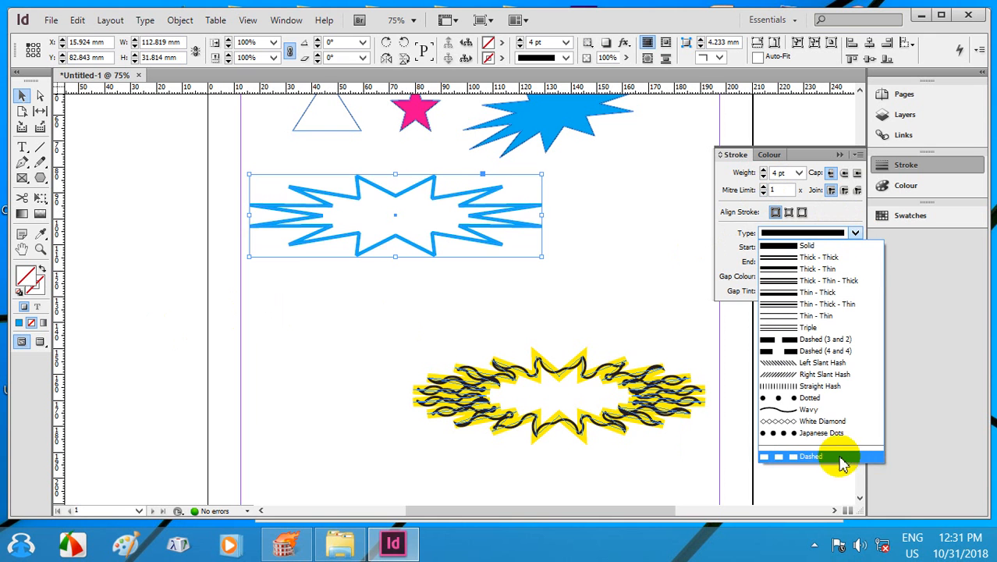
left_click(813, 397)
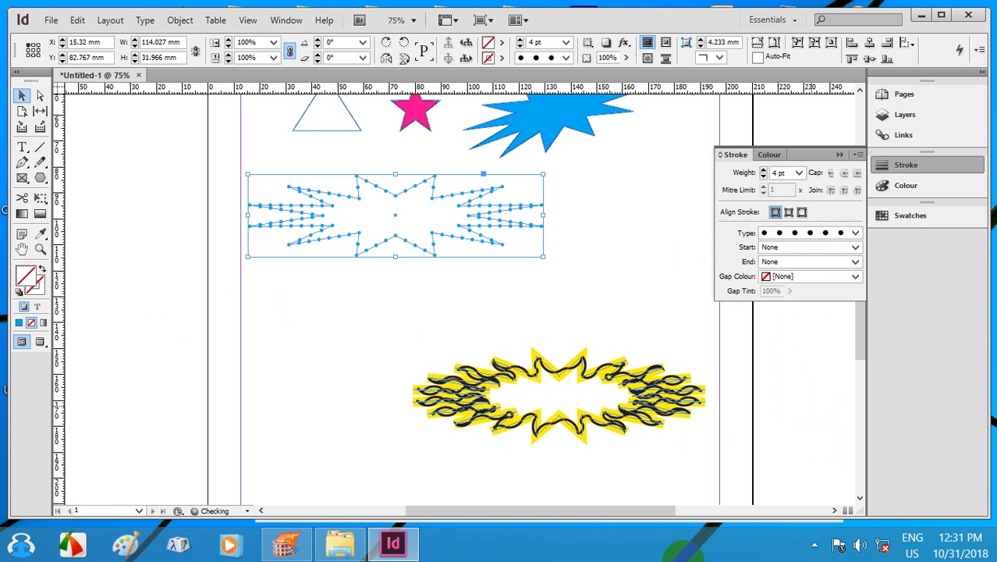
left_click(824, 277)
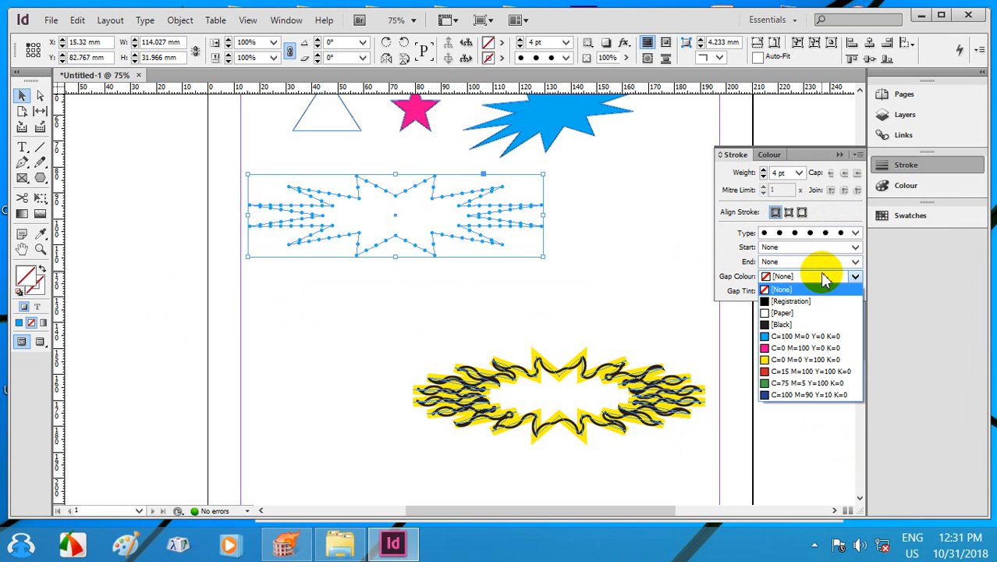
left_click(810, 372)
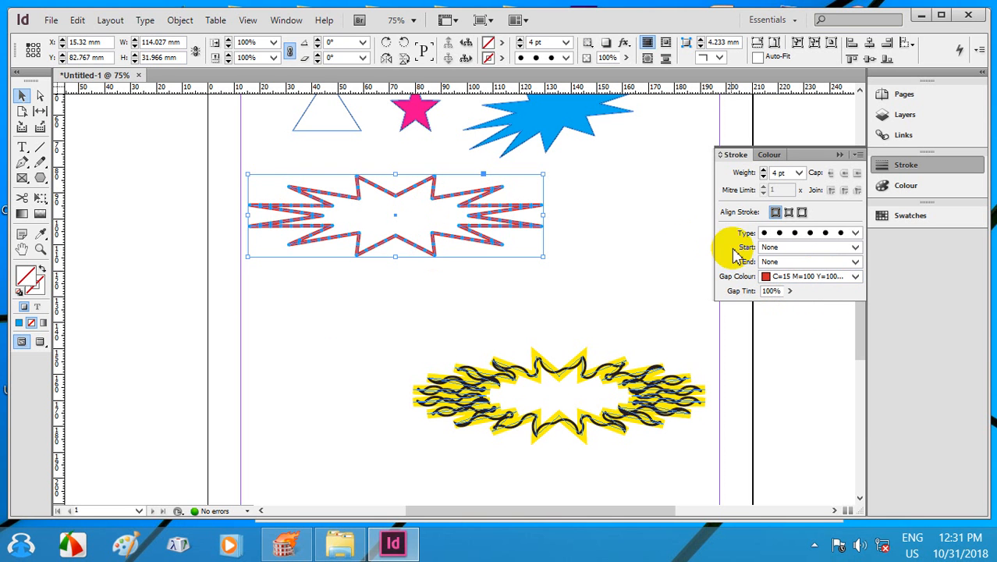
Try the Square start shape on the dotted star's stroke and set the start back to None.
left_click(855, 247)
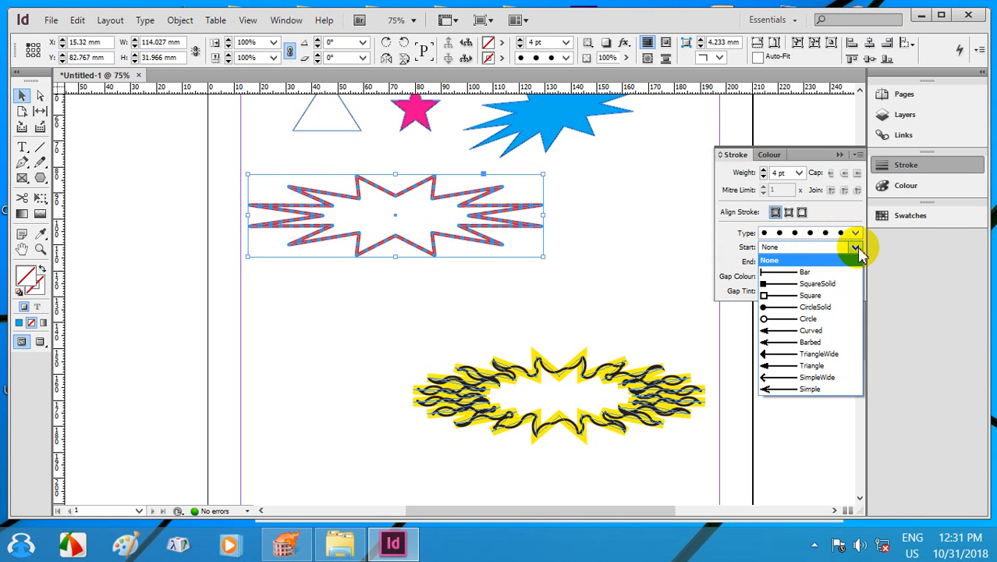
left_click(804, 295)
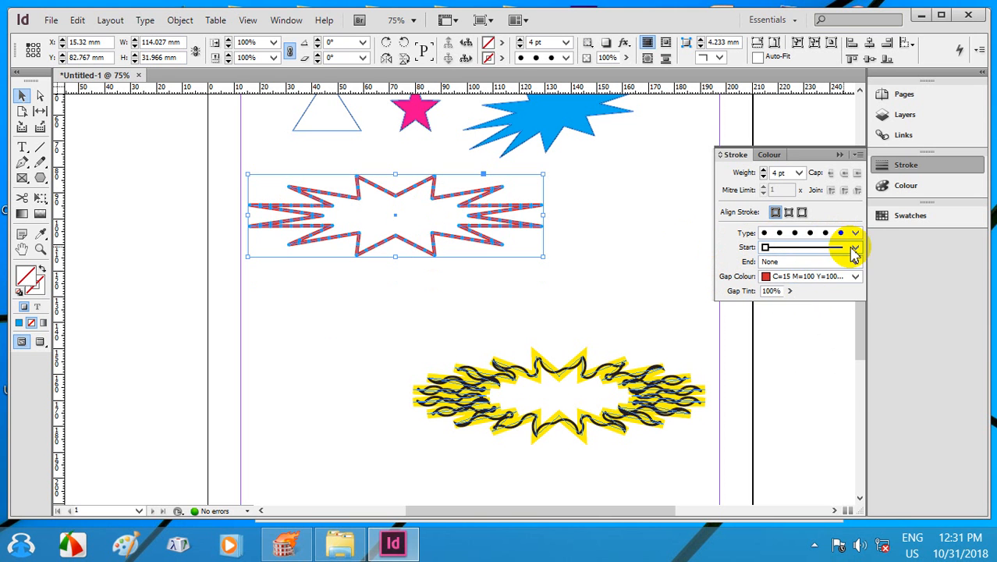
left_click(800, 248)
left_click(788, 261)
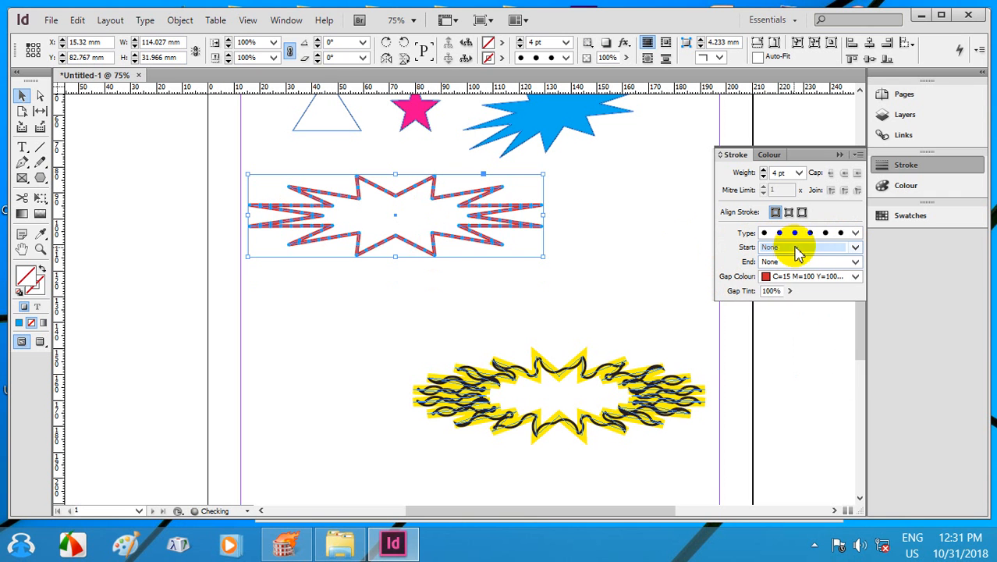
Fill the dotted 12-pointed star with the yellow swatch C=0 M=0 Y=100 K=0.
left_click(500, 191)
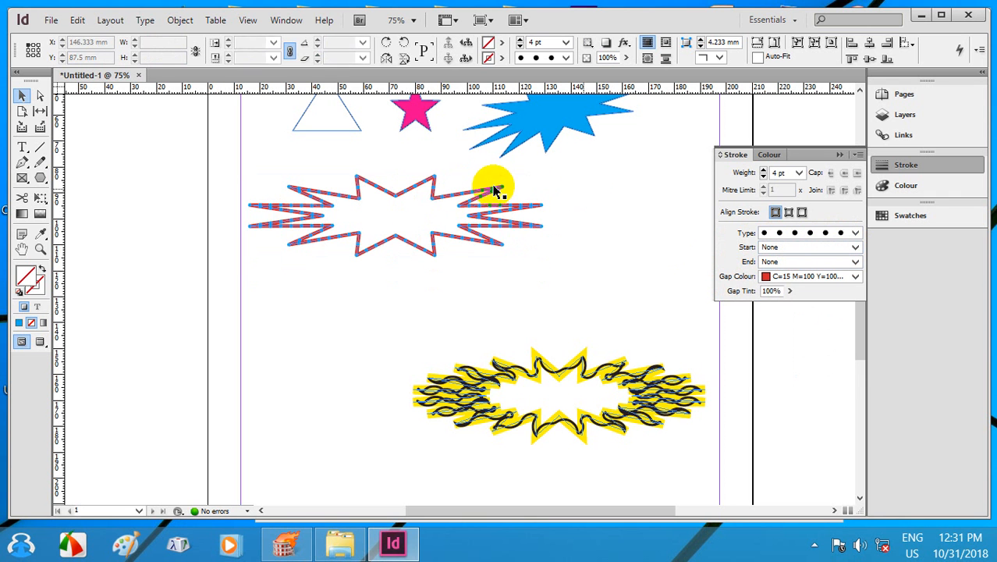
left_click(434, 180)
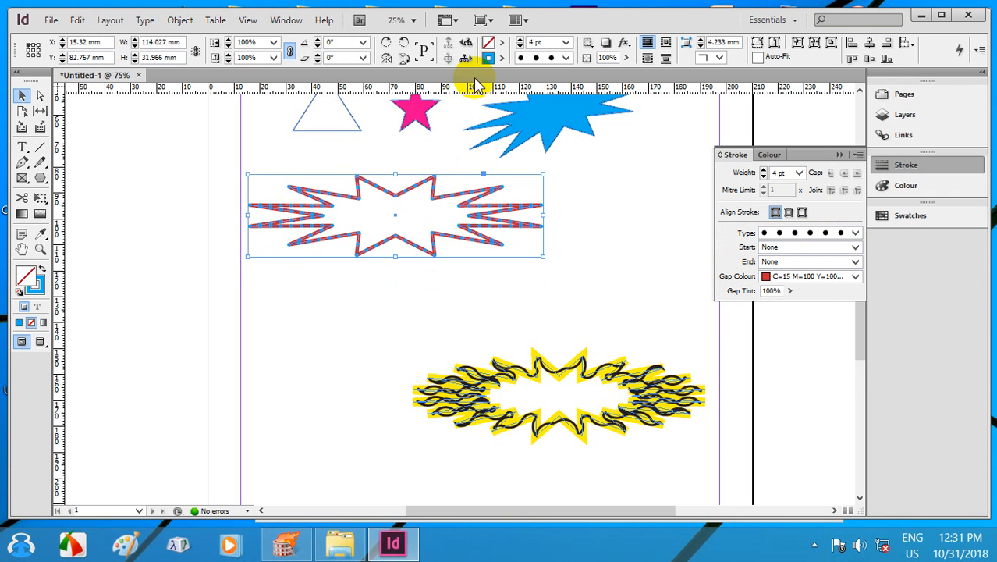
left_click(502, 45)
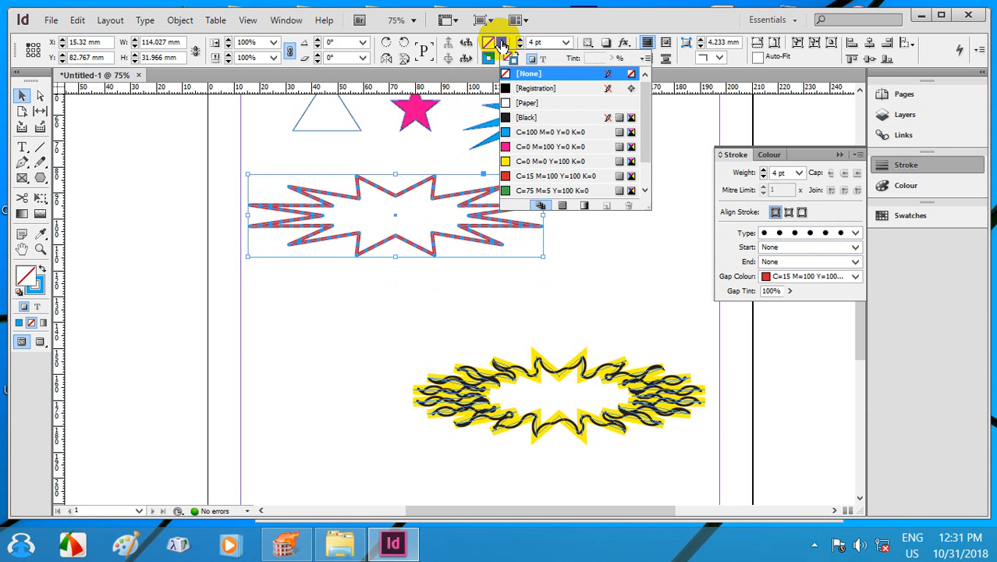
left_click(528, 161)
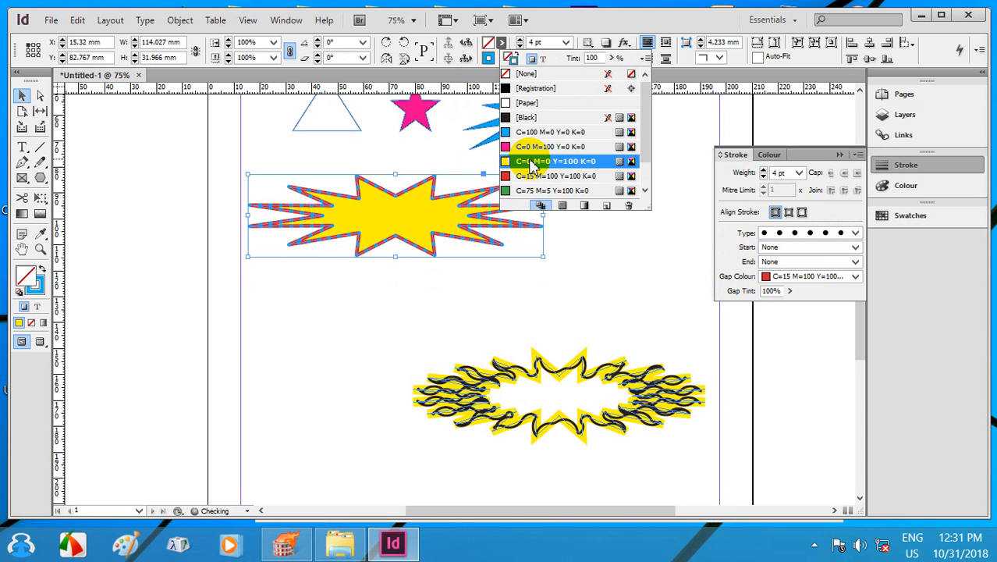
left_click(411, 220)
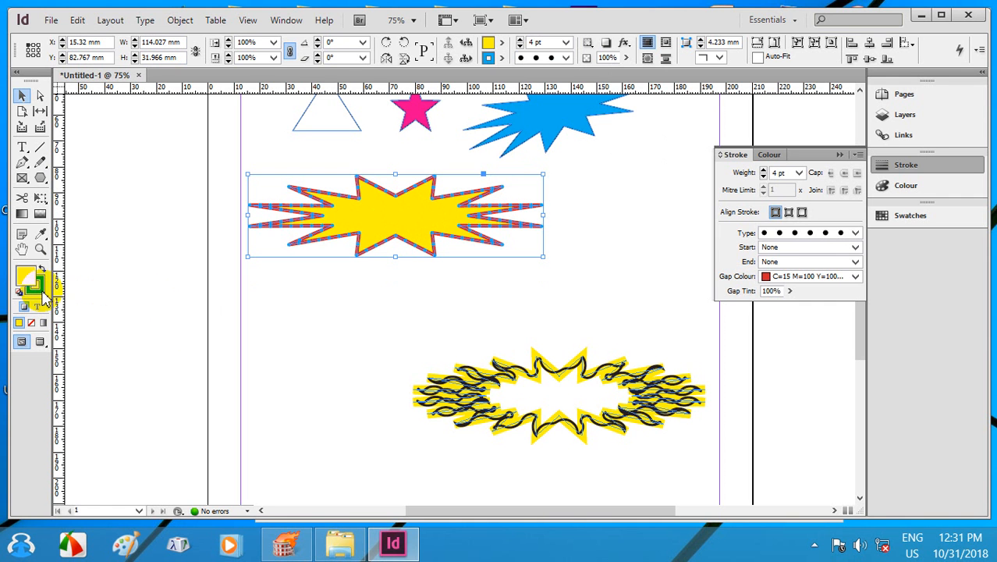
Try red, cyan and magenta stroke colours on the yellow-filled star, ending with the green swatch C=75 M=5 Y=100 K=0.
left_click(502, 58)
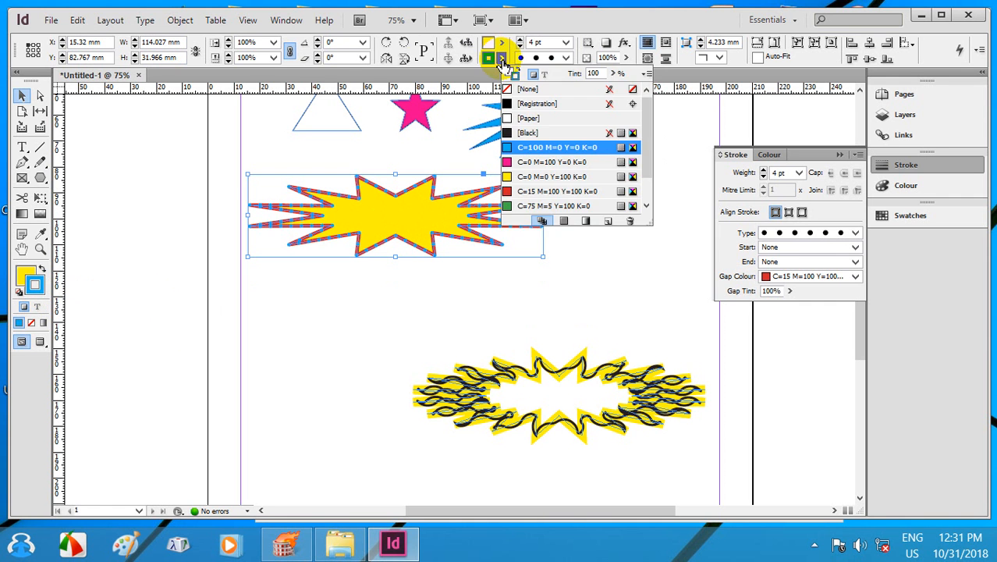
left_click(551, 192)
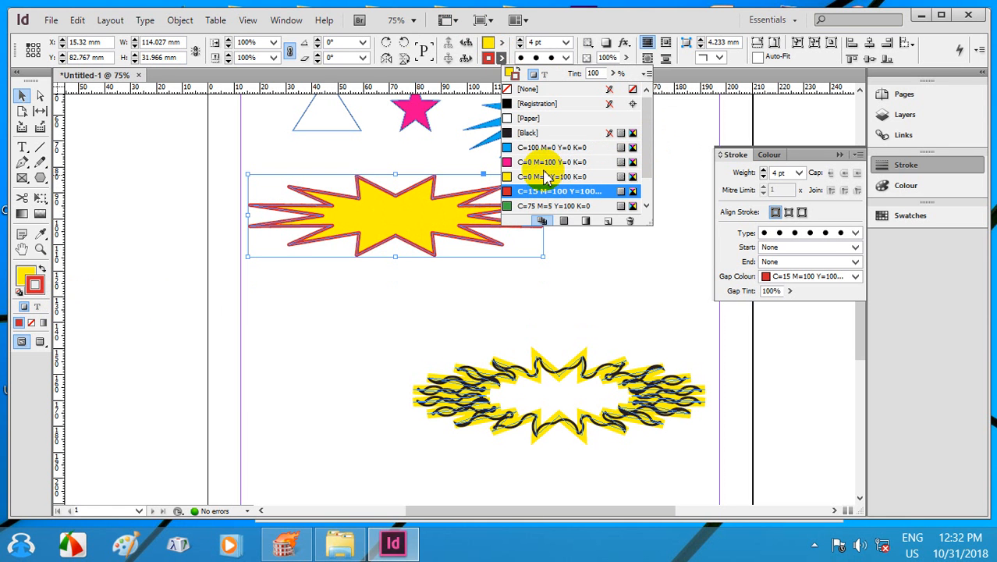
left_click(541, 148)
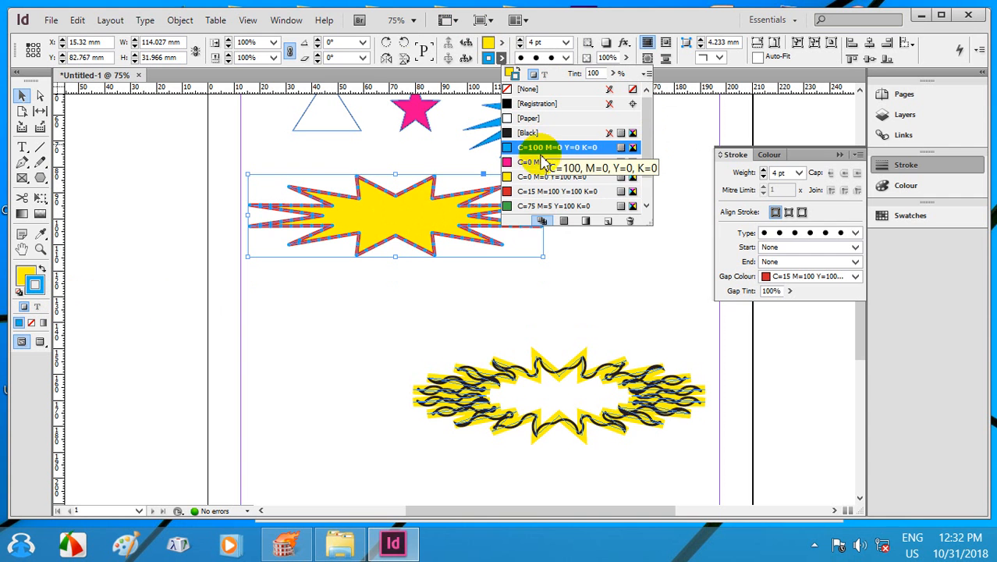
left_click(543, 162)
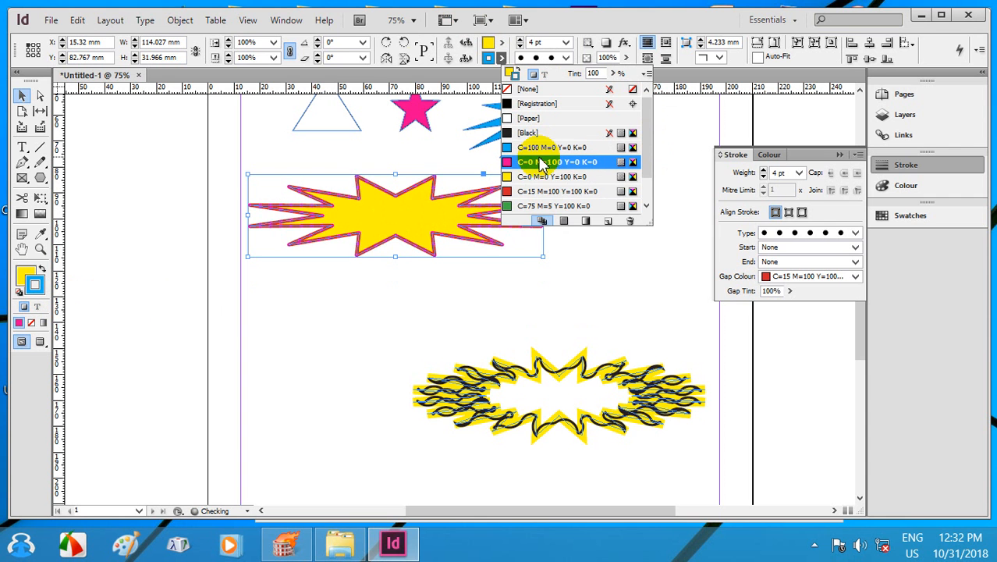
left_click(538, 205)
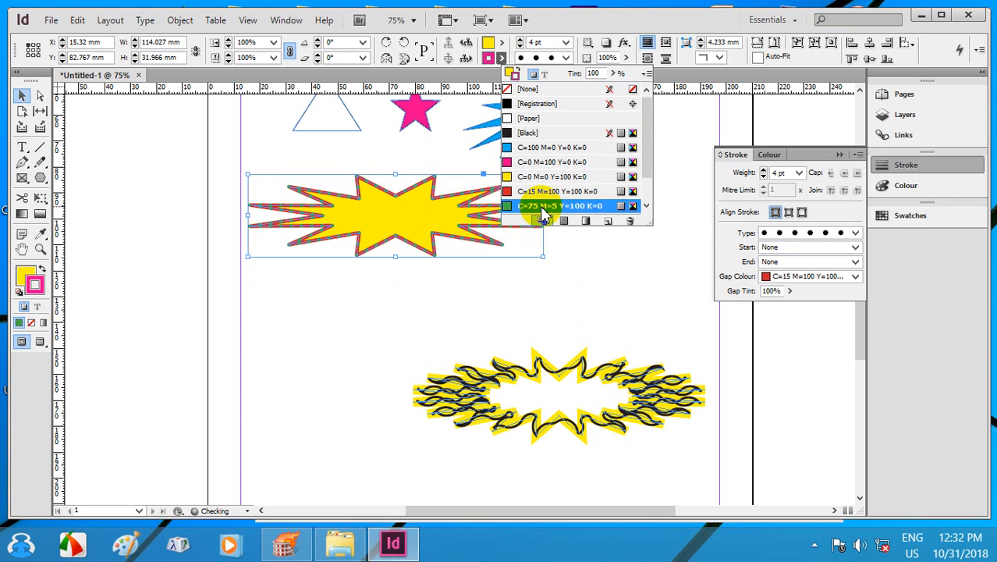
left_click(356, 296)
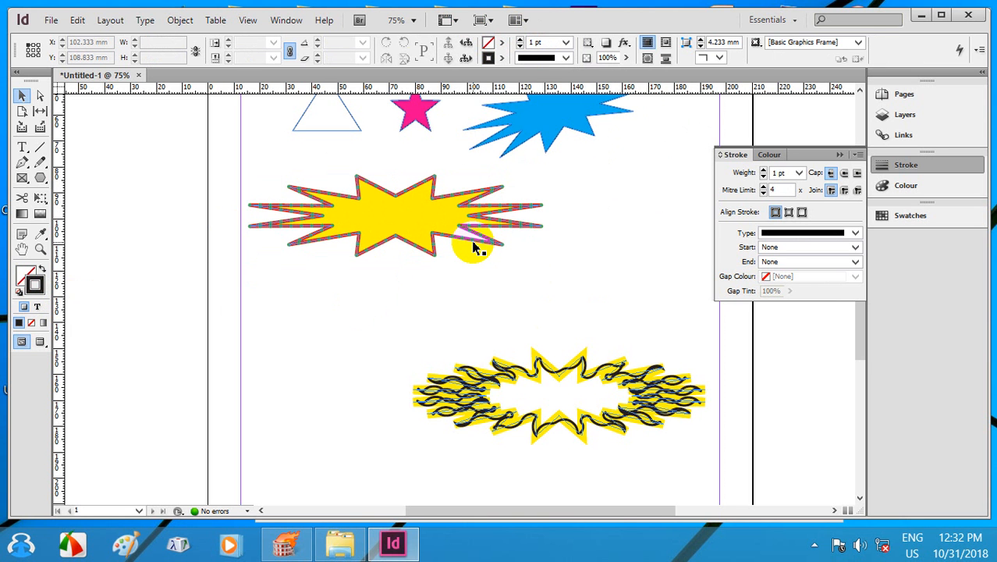
Scale the wavy-stroked star down around its centre to about 72 mm wide and 24 mm high.
scroll(464, 240, "up", 2)
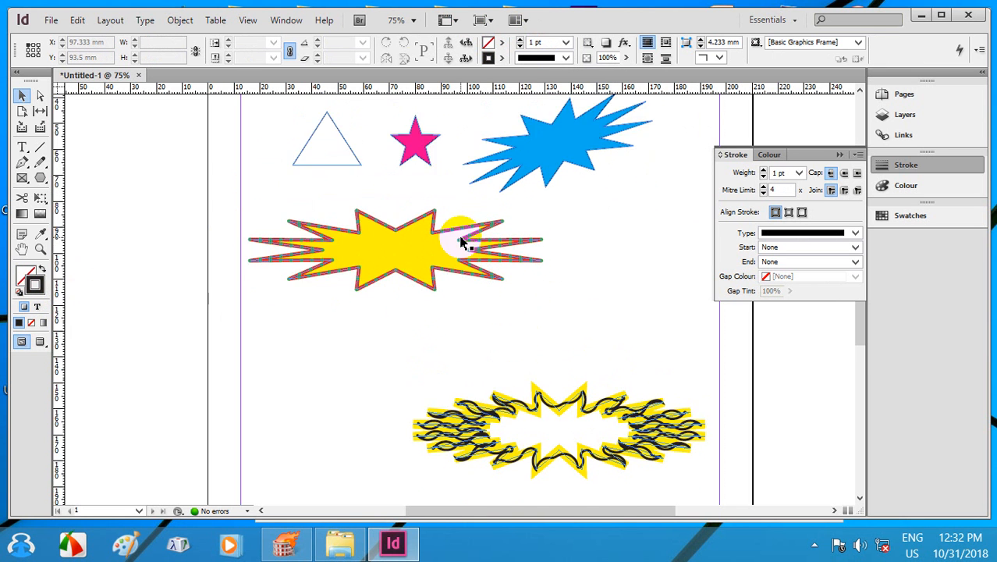
left_click_drag(585, 227, 466, 259)
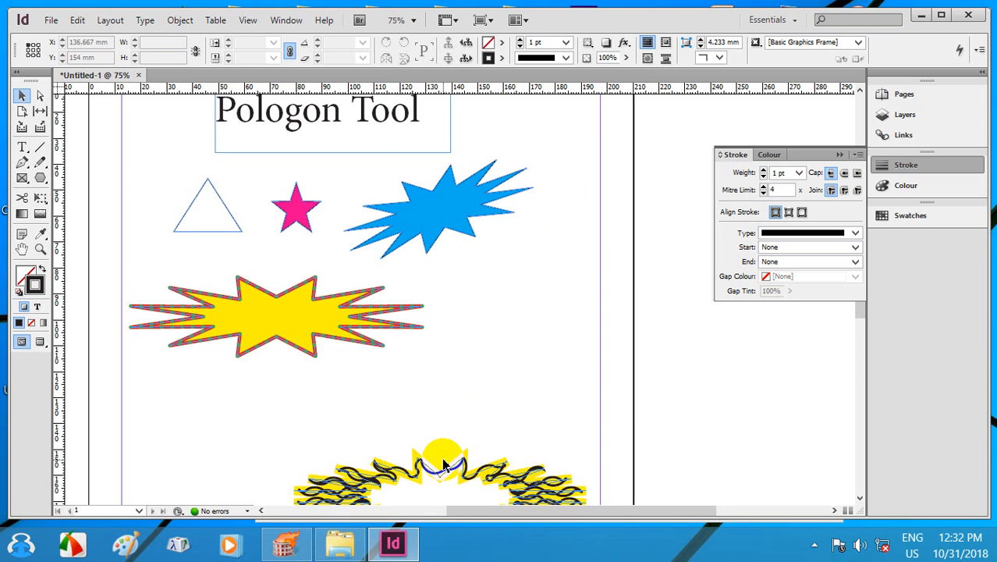
left_click_drag(466, 305, 474, 187)
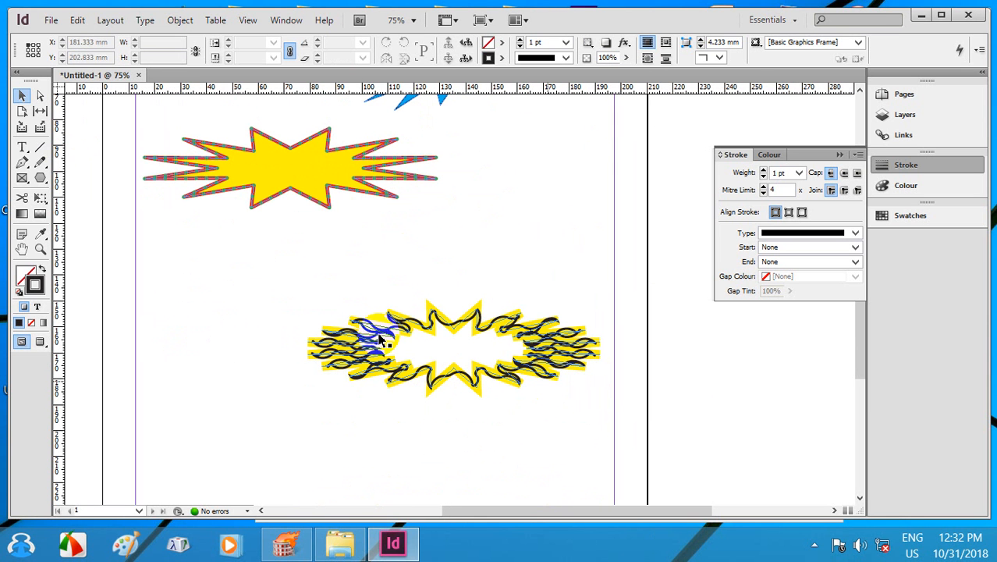
left_click(357, 324)
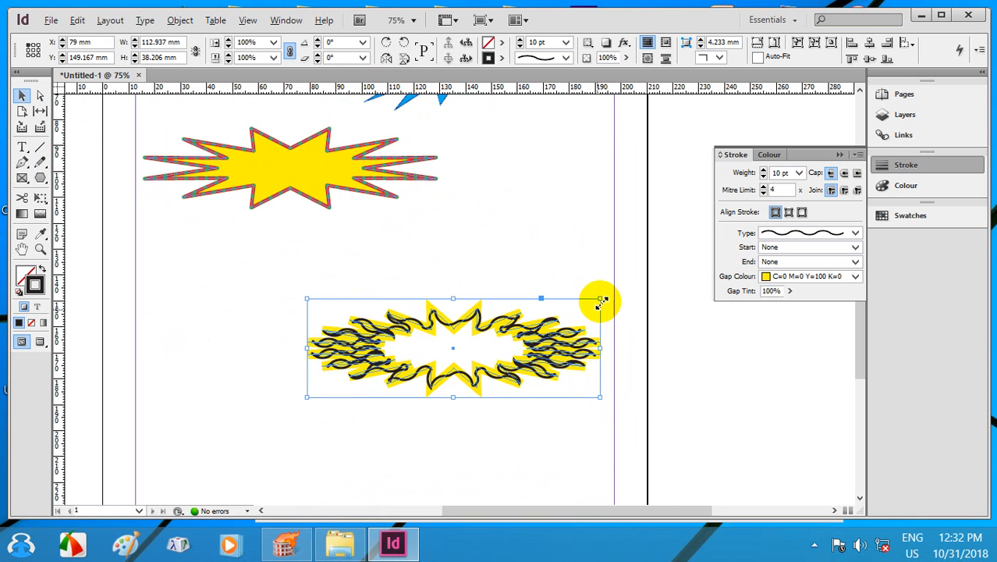
left_click_drag(598, 304, 547, 352)
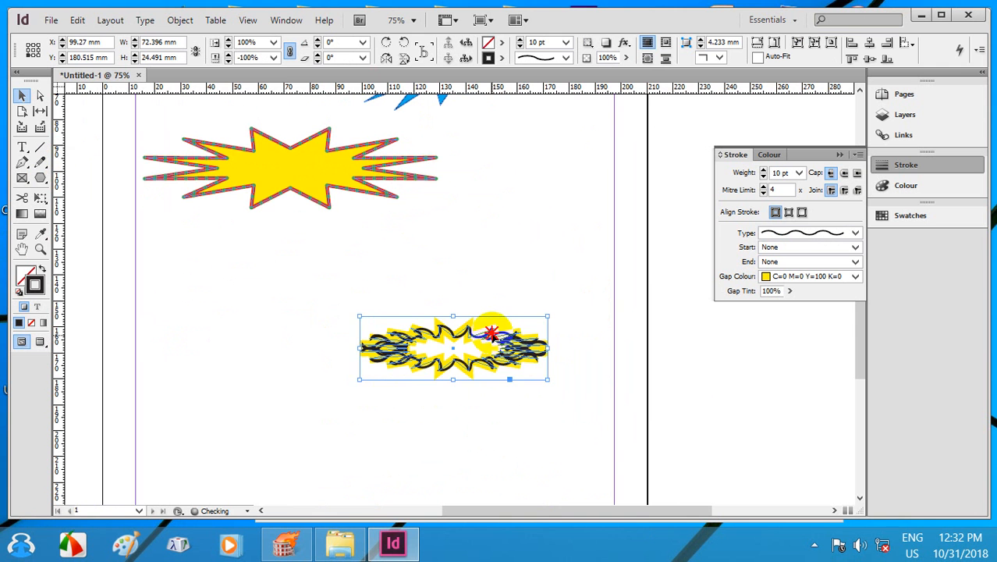
Move the shrunken wavy star up the page and place it directly beneath the yellow-filled star.
left_click_drag(491, 334, 541, 133)
mouse_move(503, 225)
left_mouse_down()
mouse_move(519, 350)
mouse_move(523, 229)
mouse_move(524, 331)
left_mouse_up()
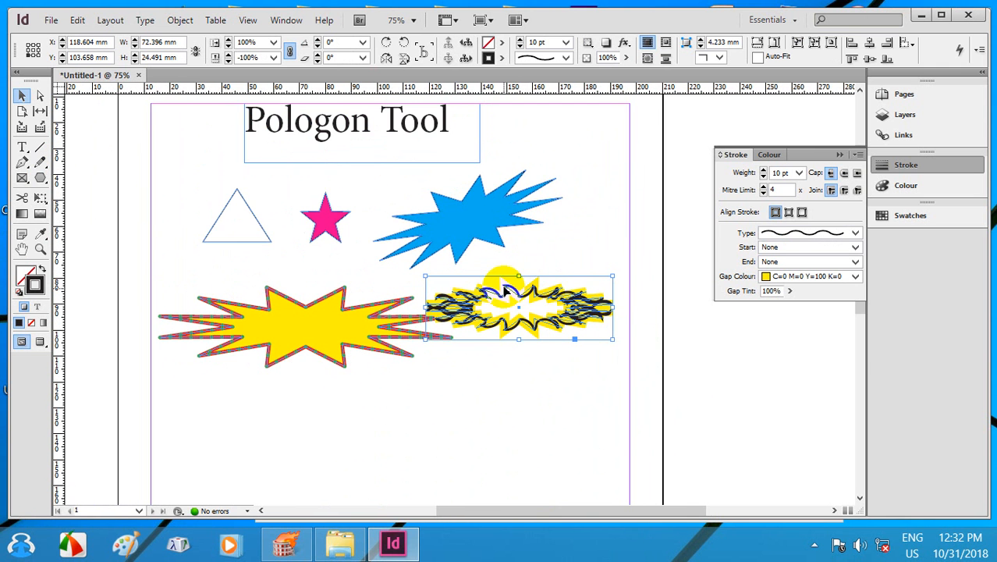
left_click_drag(505, 290, 264, 395)
mouse_move(352, 372)
left_mouse_down()
mouse_move(396, 300)
mouse_move(400, 310)
left_mouse_up()
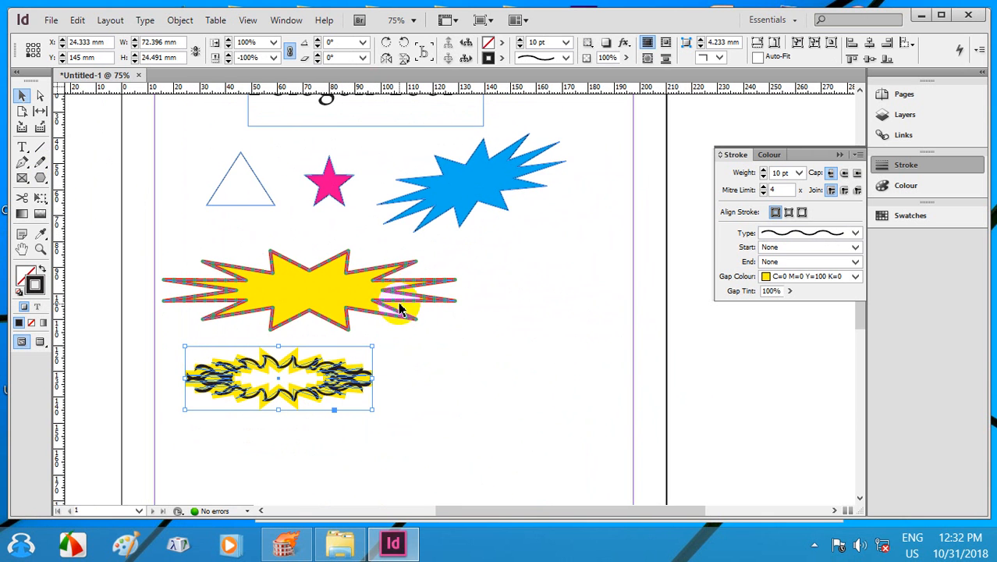
left_click_drag(458, 274, 412, 255)
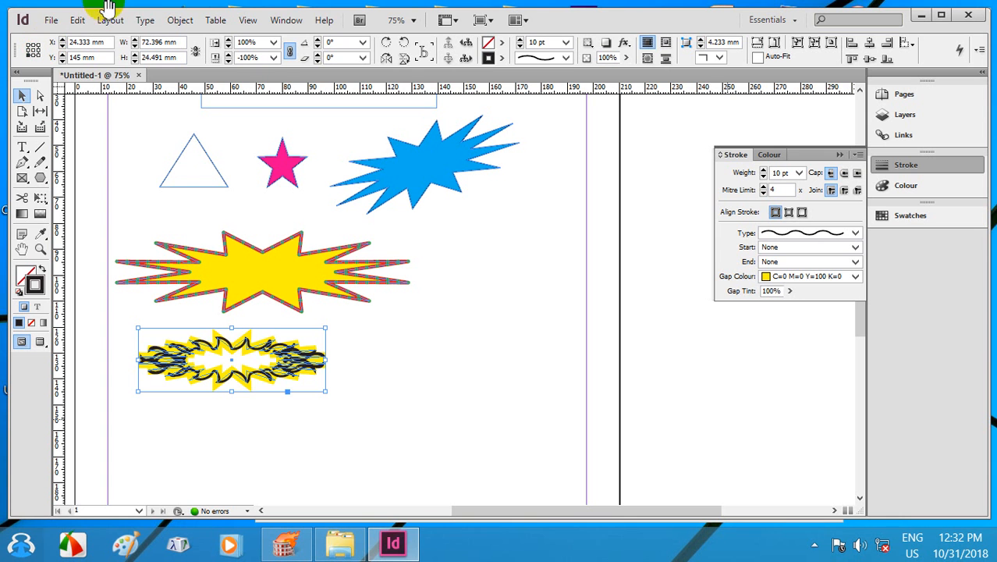
Create a 50 mm by 50 mm polygon with 20 sides and a 100% star inset in the empty area beside the wavy star.
left_click(40, 180)
left_click(480, 283)
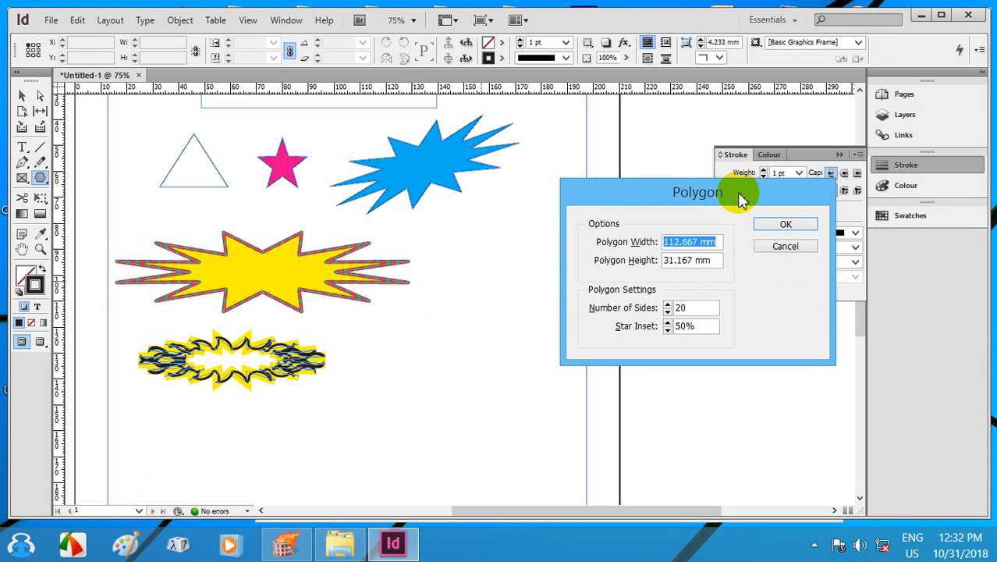
left_click_drag(741, 199, 672, 200)
double_click(634, 327)
type("1")
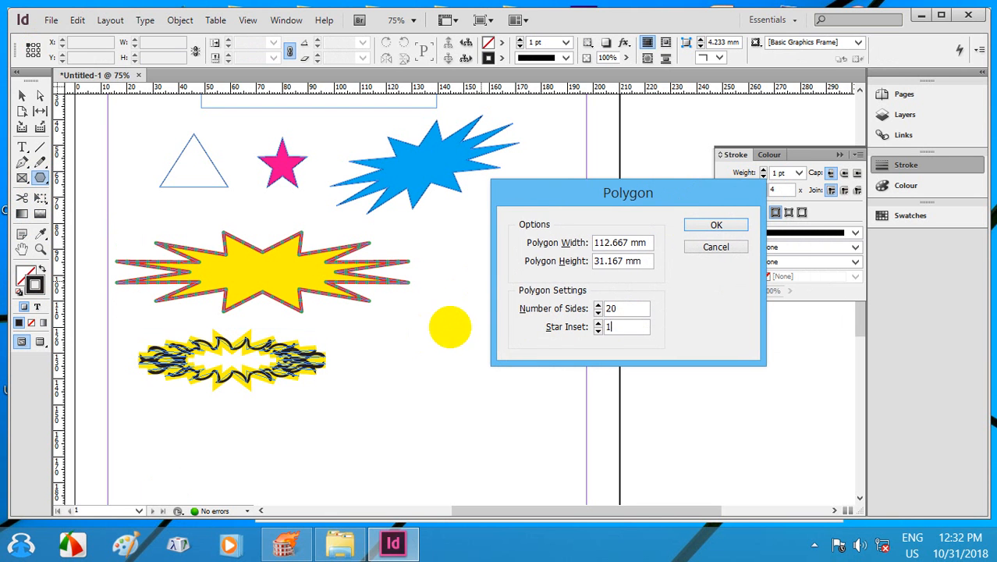
type("1")
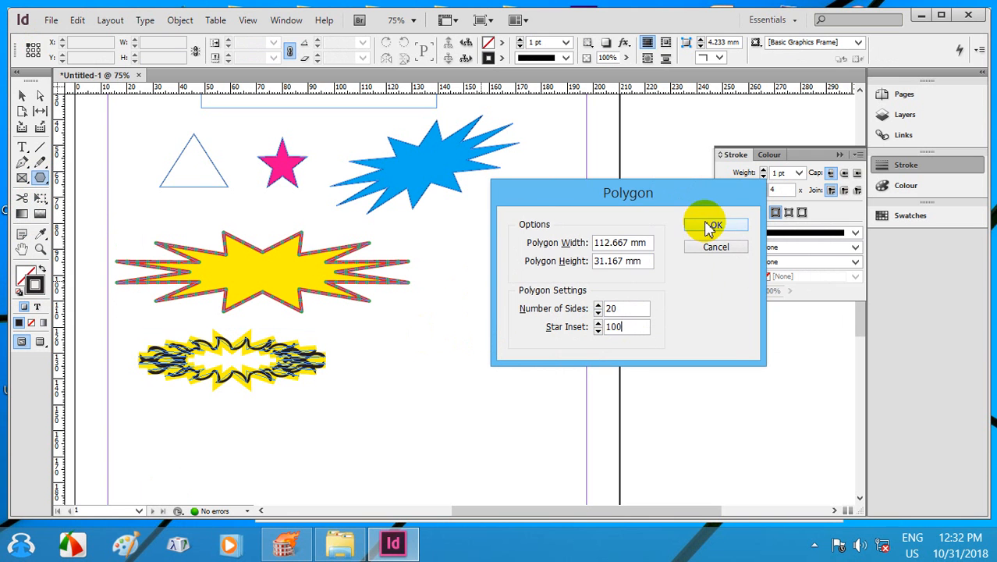
key("Tab")
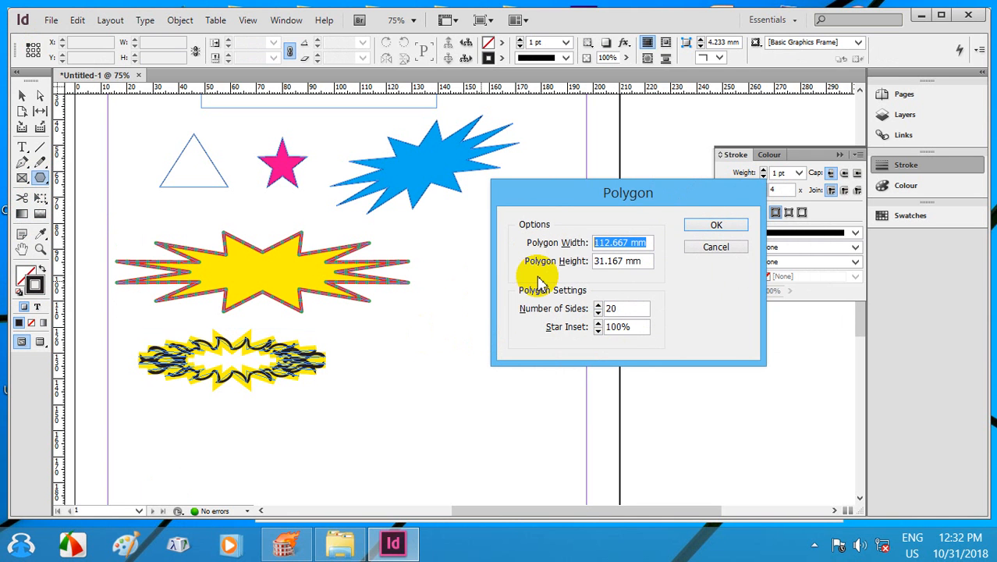
type("5")
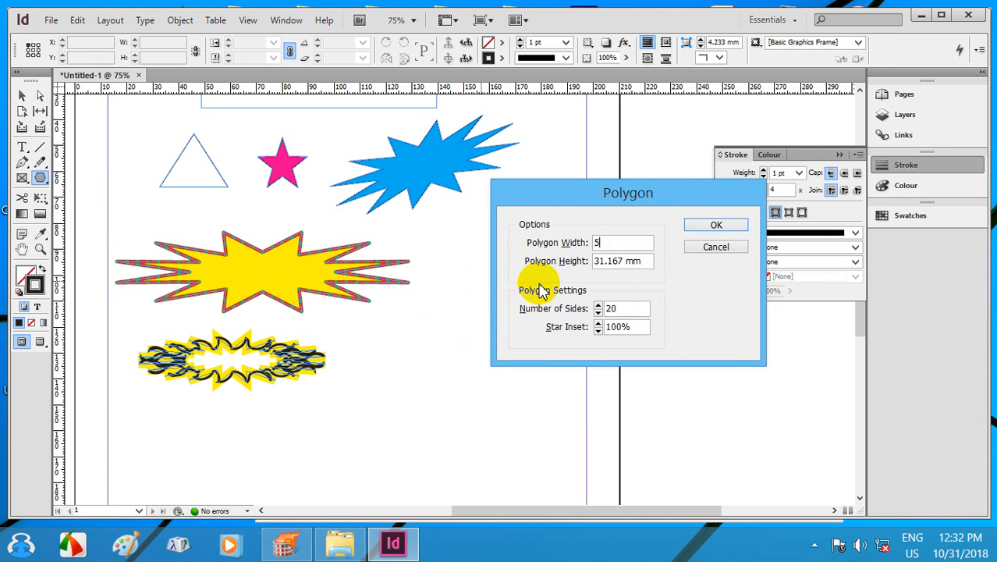
type("0")
key("Tab")
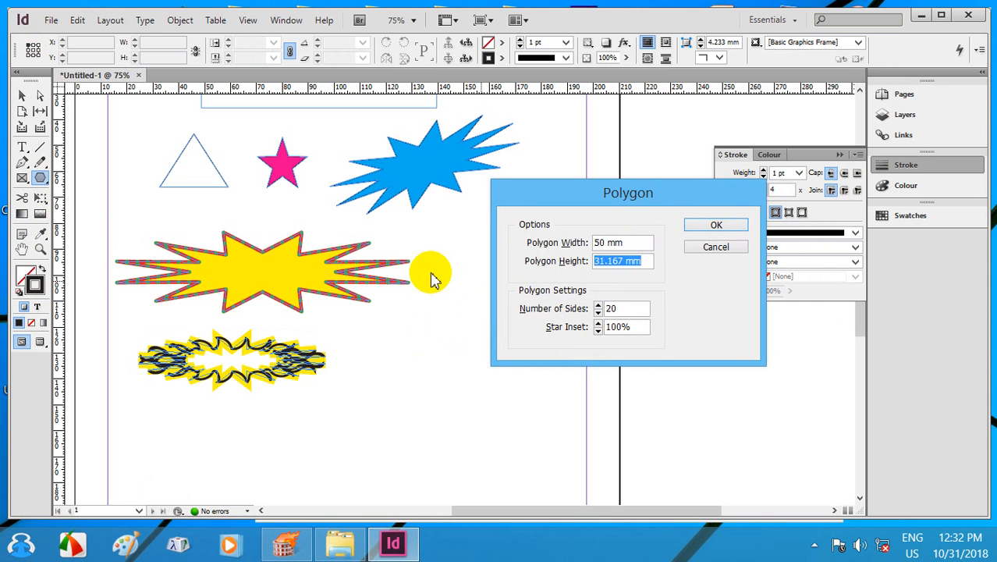
type("50")
left_click(725, 225)
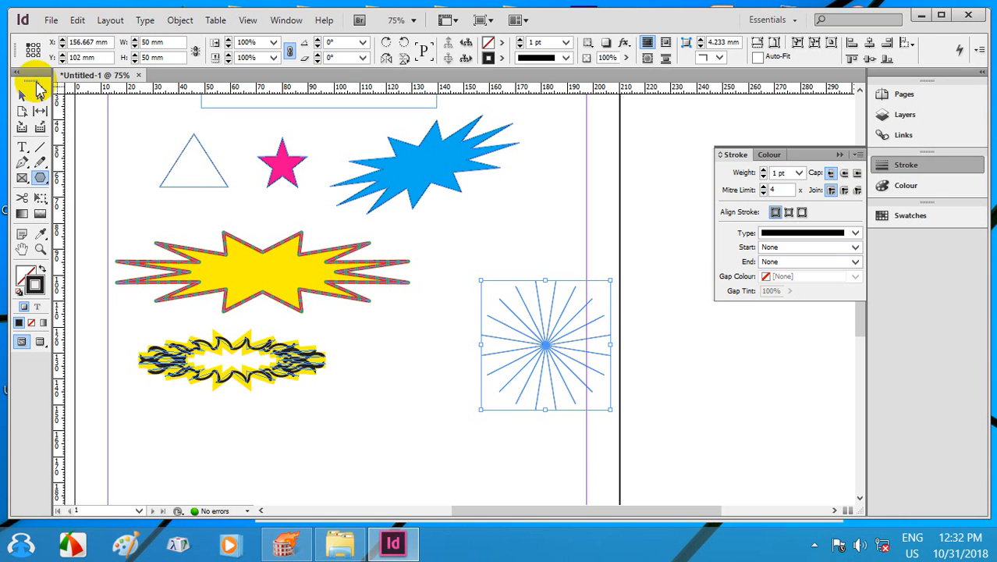
Enlarge the 20-sided ray star to about 67 mm square and move it inside the page margin beside the wavy star.
left_click(24, 94)
left_click_drag(611, 279, 634, 295)
left_click_drag(557, 312, 469, 286)
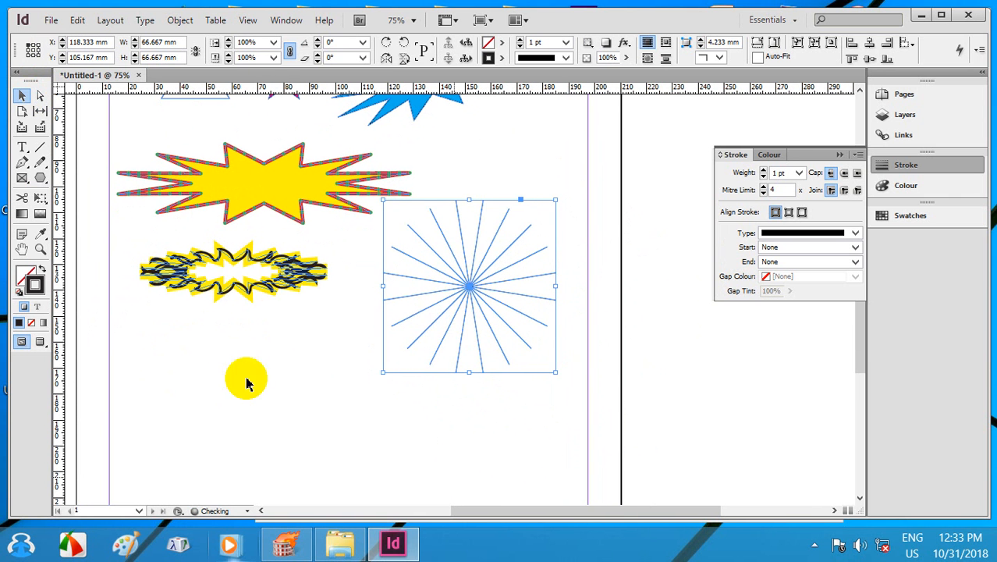
Set both the fill and the stroke colour of the ray star to the magenta swatch C=0 M=100 Y=0 K=0.
left_click(502, 42)
left_click(548, 147)
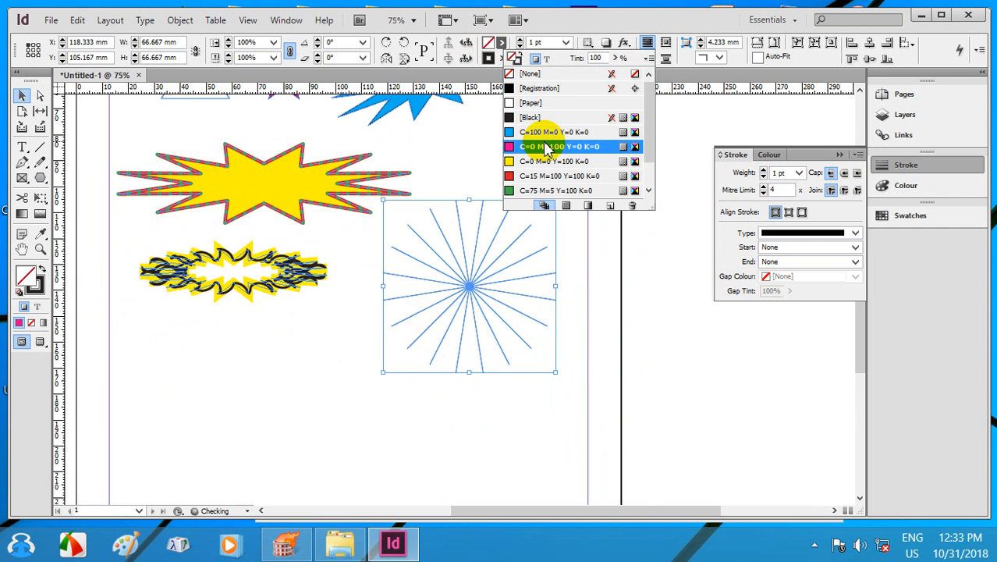
left_click(502, 43)
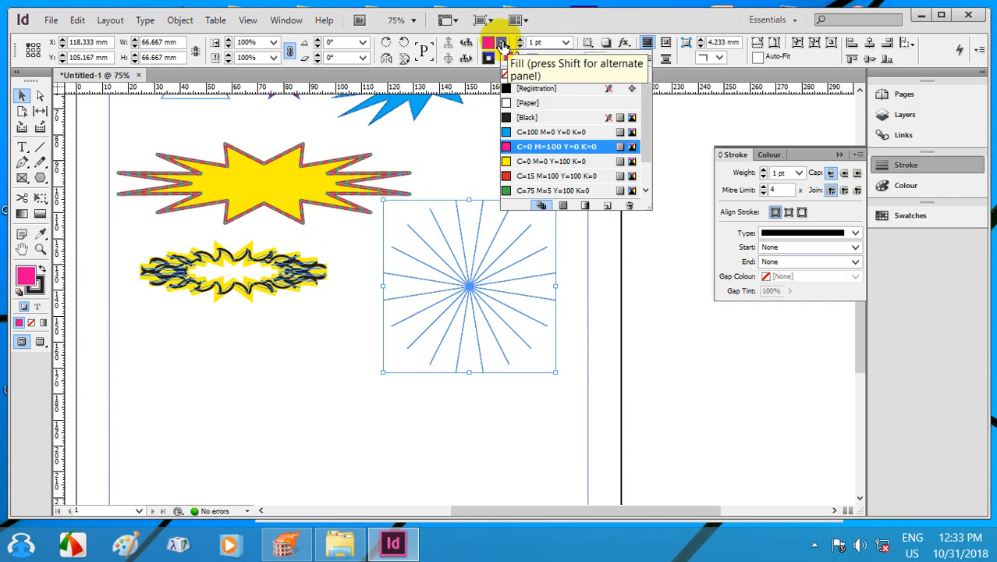
left_click(502, 59)
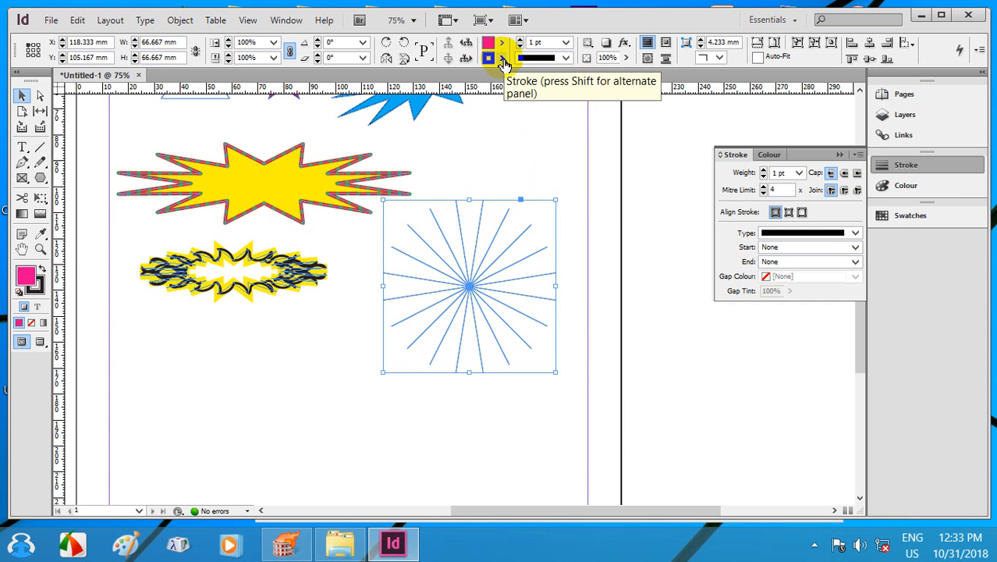
left_click(502, 59)
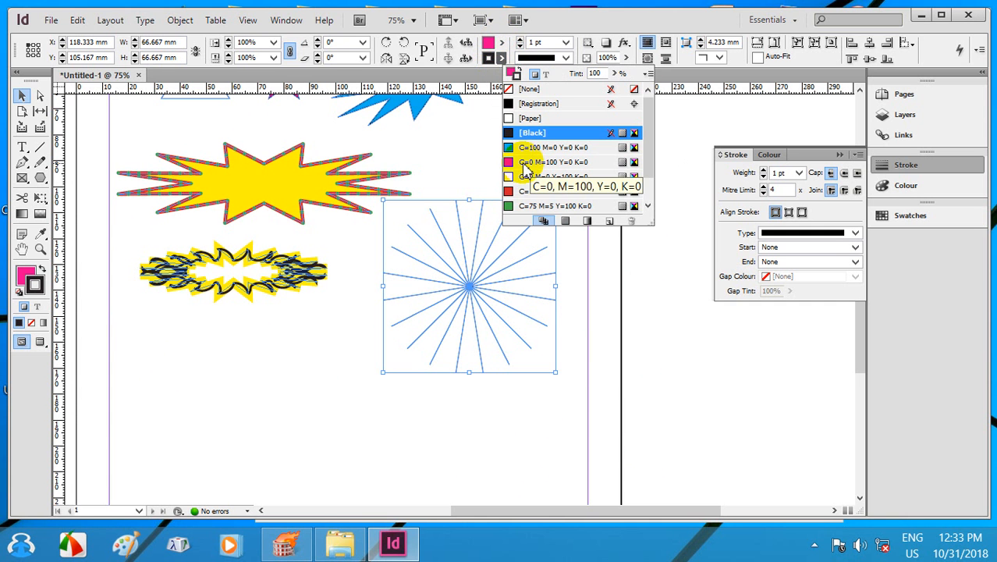
left_click(526, 162)
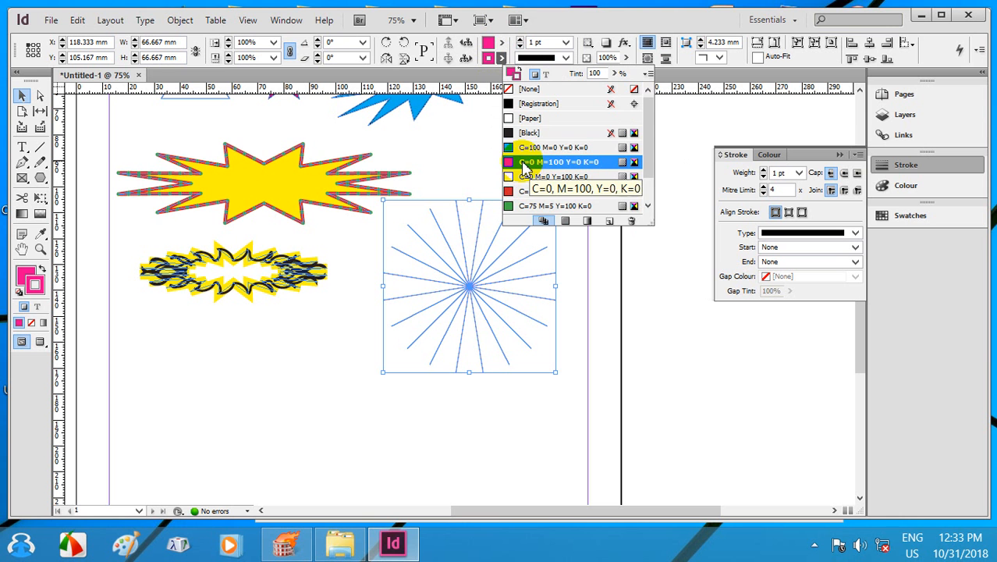
left_click(502, 58)
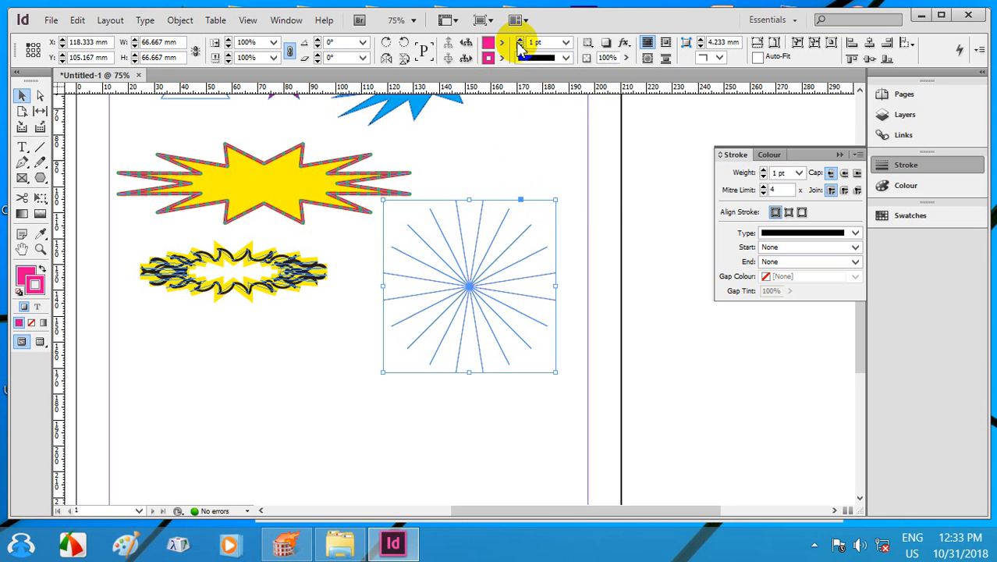
Increase the ray star's stroke weight to 5 pt and deselect it.
left_click(522, 42)
left_click(521, 41)
left_click(521, 41)
left_click(522, 41)
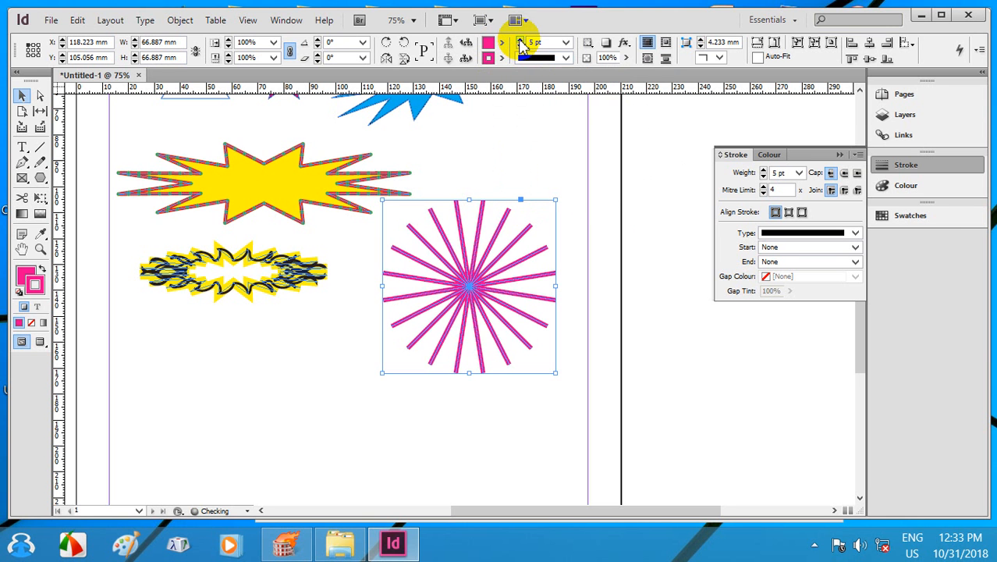
left_click(334, 429)
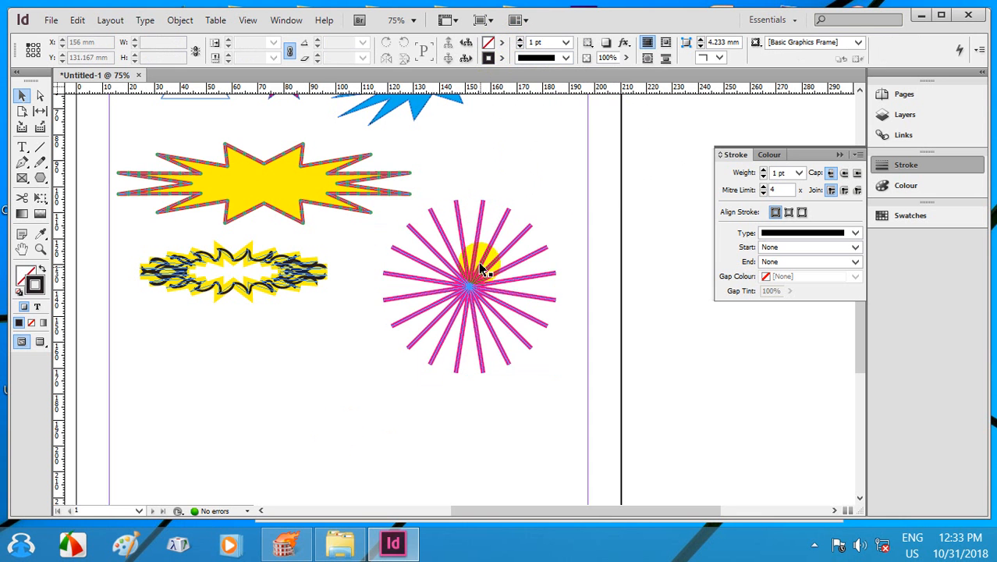
Rotate the magenta ray star to 164° and move it up so it sits beside the yellow and wavy stars.
left_click(483, 260)
scroll(485, 260, "down", 3)
scroll(491, 263, "up", 4)
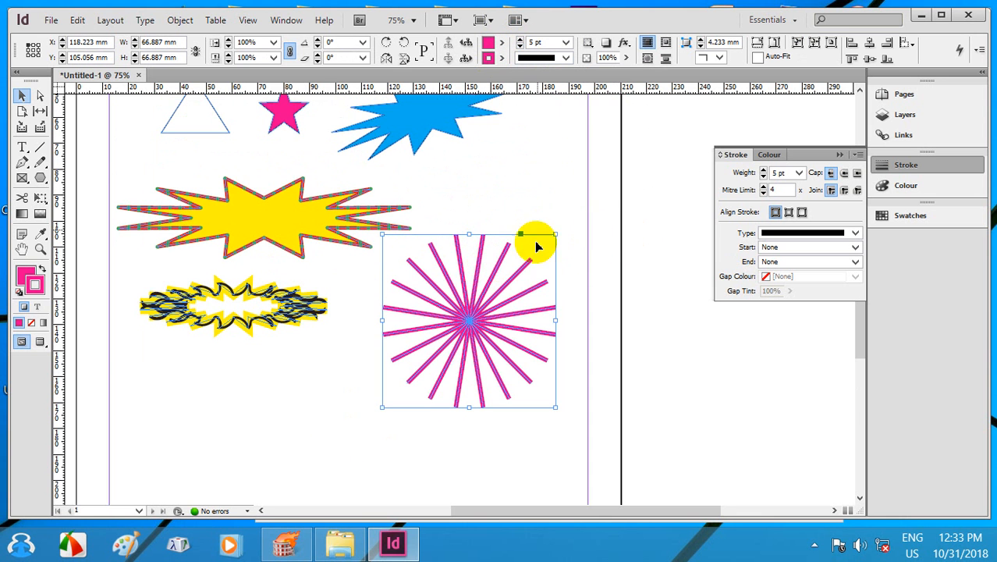
left_click_drag(562, 234, 364, 287)
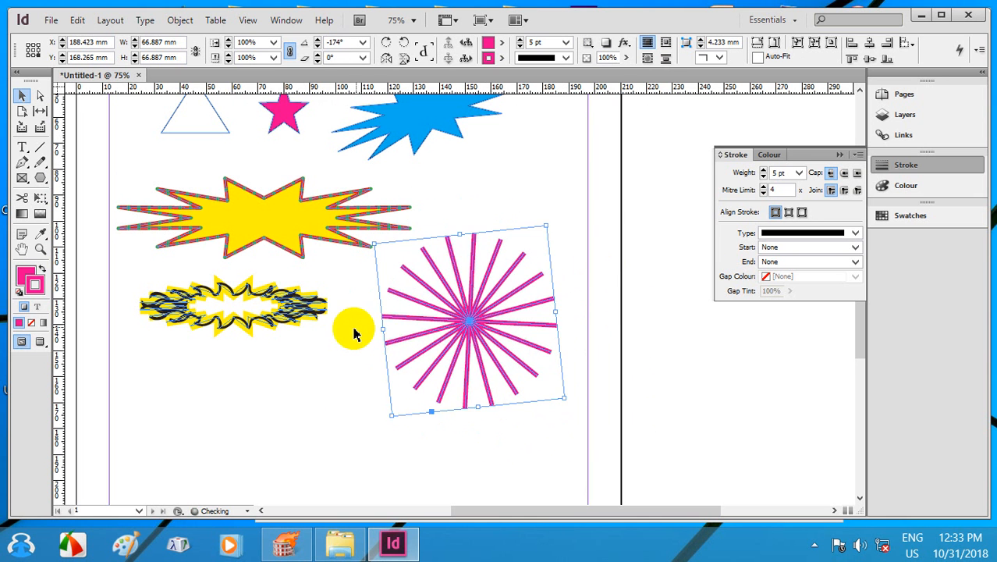
left_click(403, 348)
left_click(476, 325)
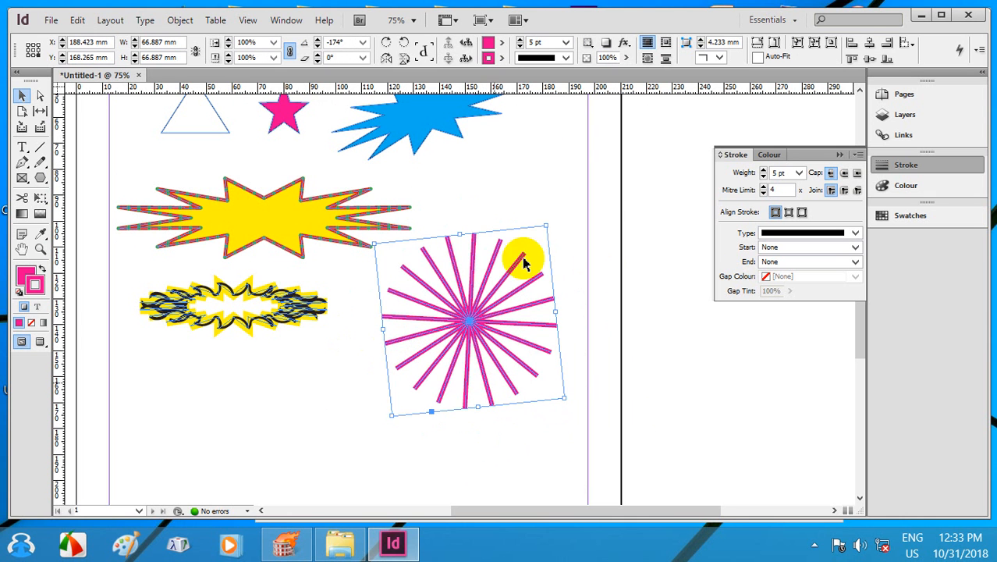
mouse_move(554, 223)
left_mouse_down()
mouse_move(583, 269)
mouse_move(557, 230)
mouse_move(421, 222)
mouse_move(568, 295)
mouse_move(437, 232)
mouse_move(570, 232)
mouse_move(543, 261)
mouse_move(373, 241)
mouse_move(537, 276)
mouse_move(392, 196)
mouse_move(498, 228)
mouse_move(508, 207)
mouse_move(590, 279)
mouse_move(501, 211)
mouse_move(541, 222)
left_mouse_up()
left_click(513, 200)
left_click_drag(470, 328, 490, 289)
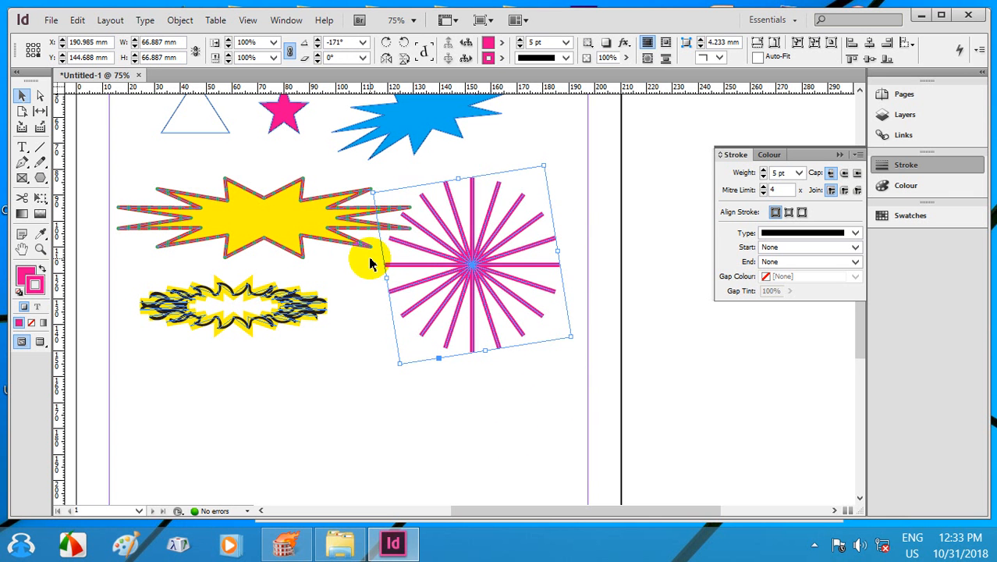
left_click_drag(552, 159, 601, 204)
left_click_drag(452, 211, 501, 291)
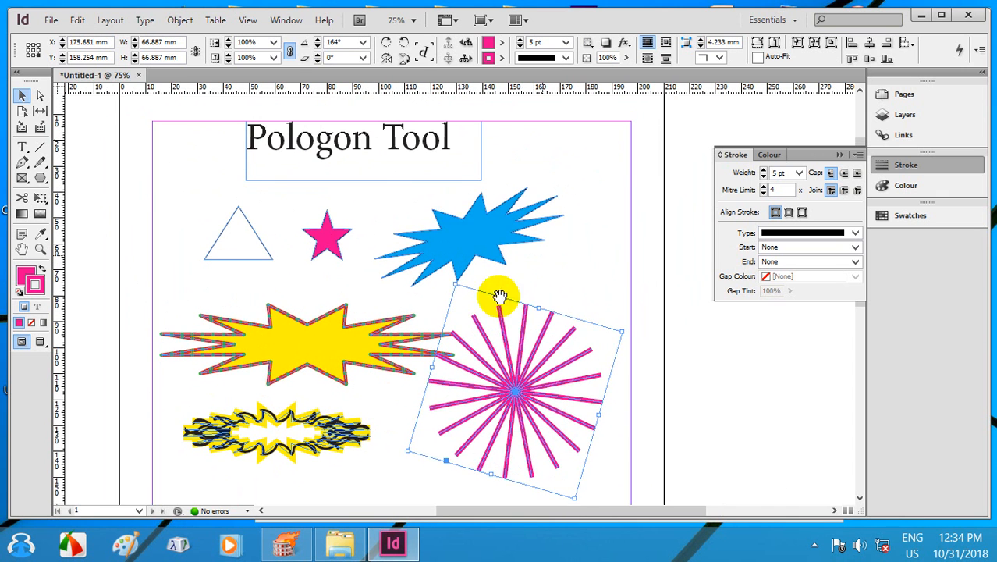
Maximise the document window and add a text frame above the triangle containing the text 30000.
left_click(457, 224)
left_click_drag(485, 242, 493, 234)
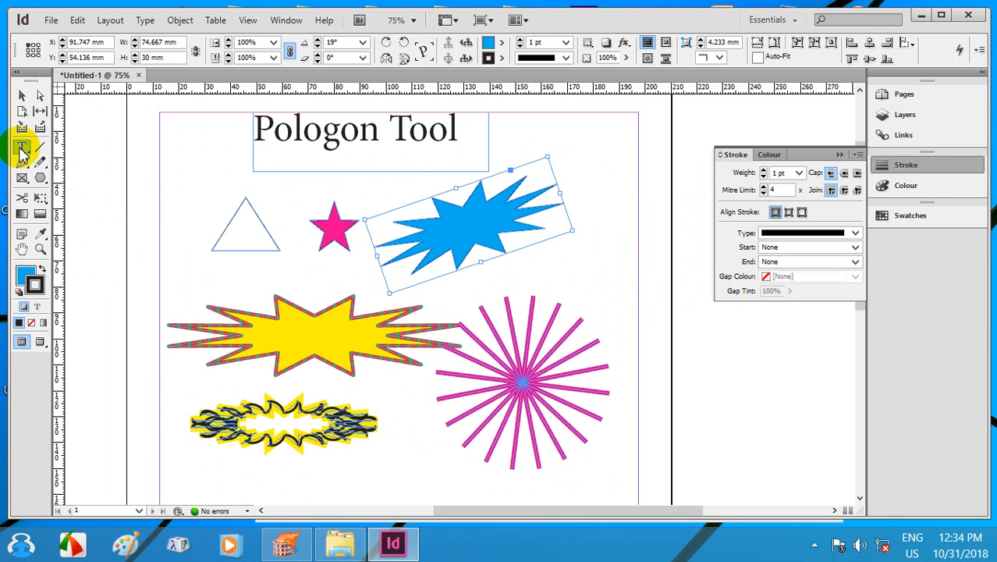
left_click_drag(21, 152, 79, 144)
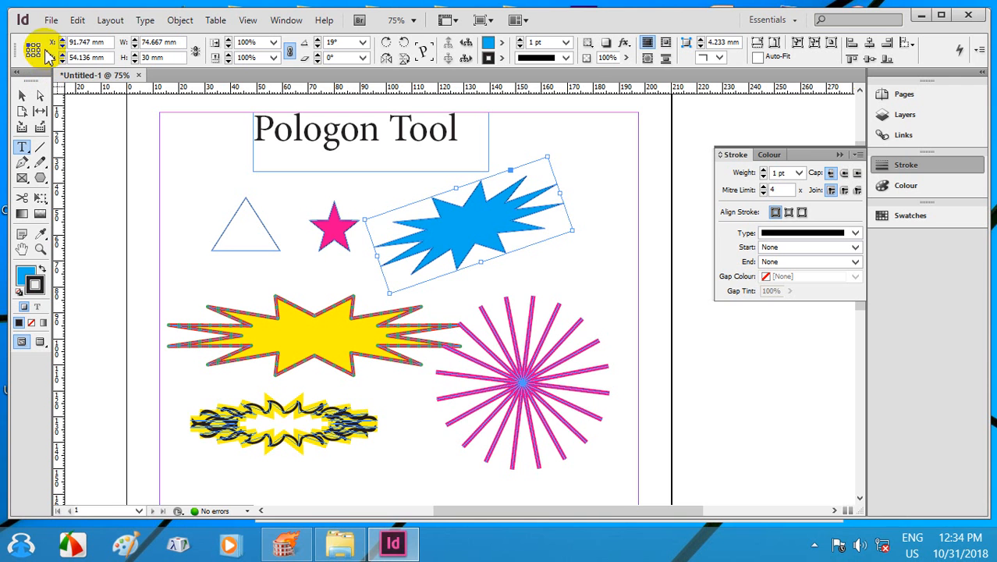
left_click(941, 14)
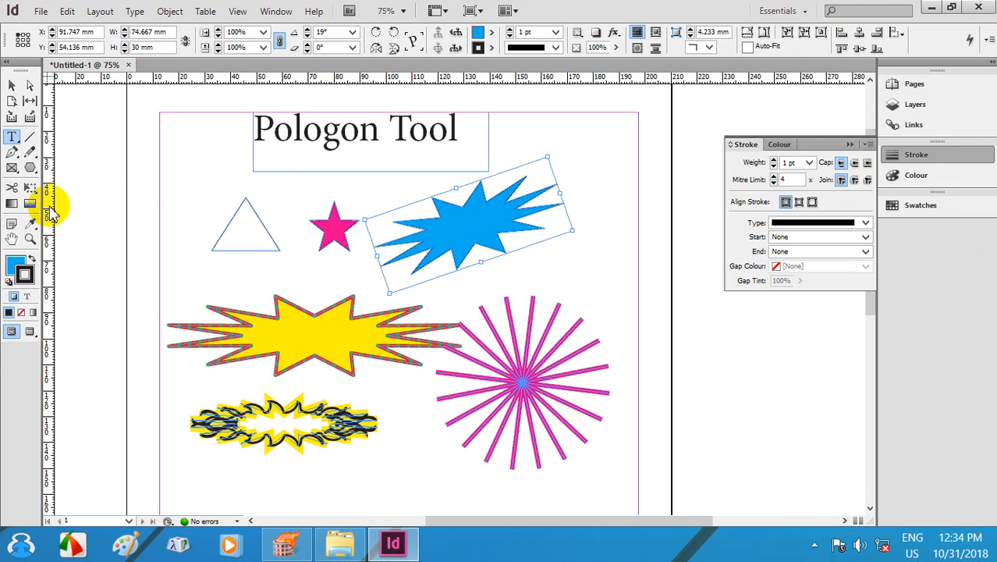
left_click(454, 224)
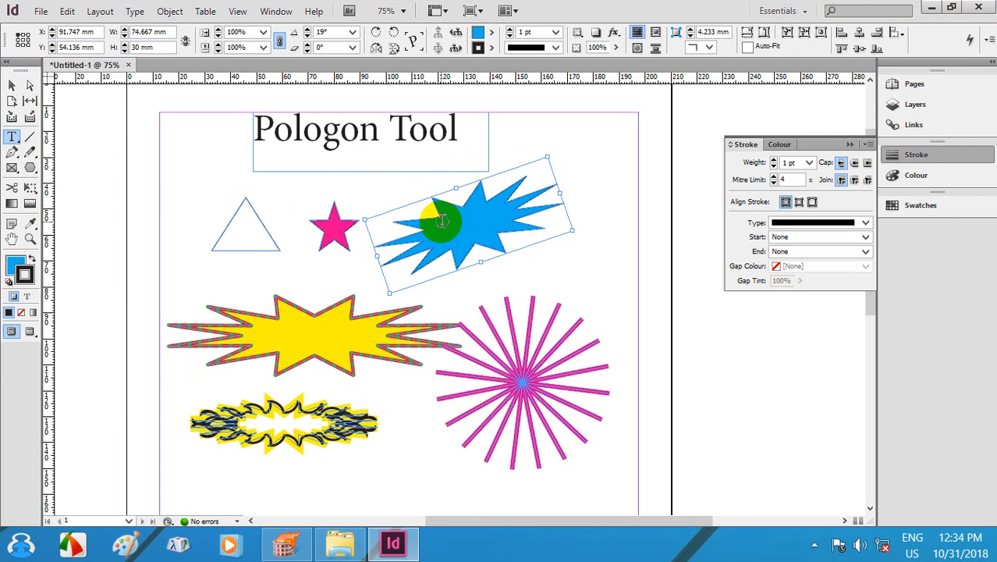
left_click_drag(169, 147, 244, 181)
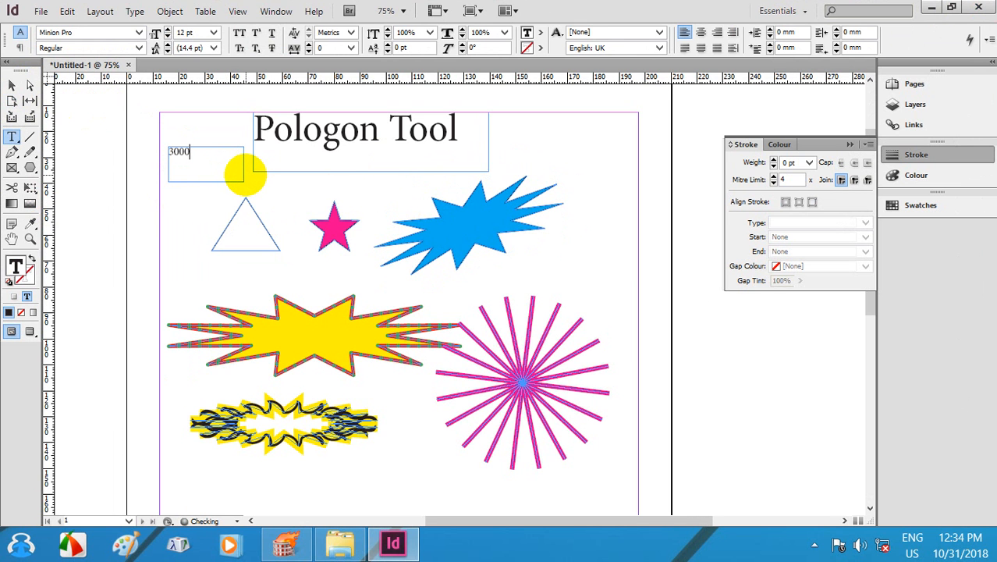
type("0")
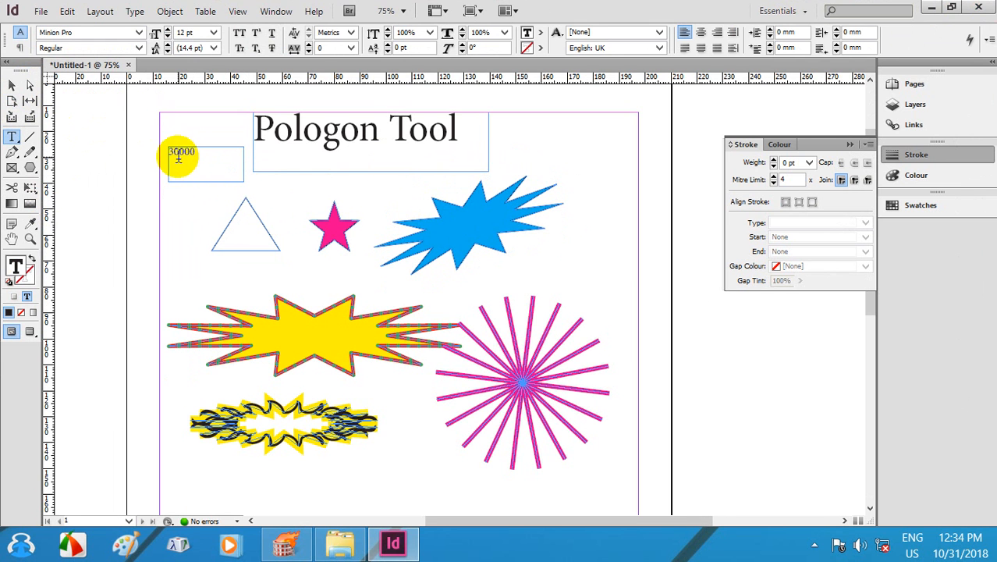
Apply strikethrough to the 30000 text and shrink its frame to about 15.7 mm by 10.2 mm.
left_click_drag(205, 152, 147, 160)
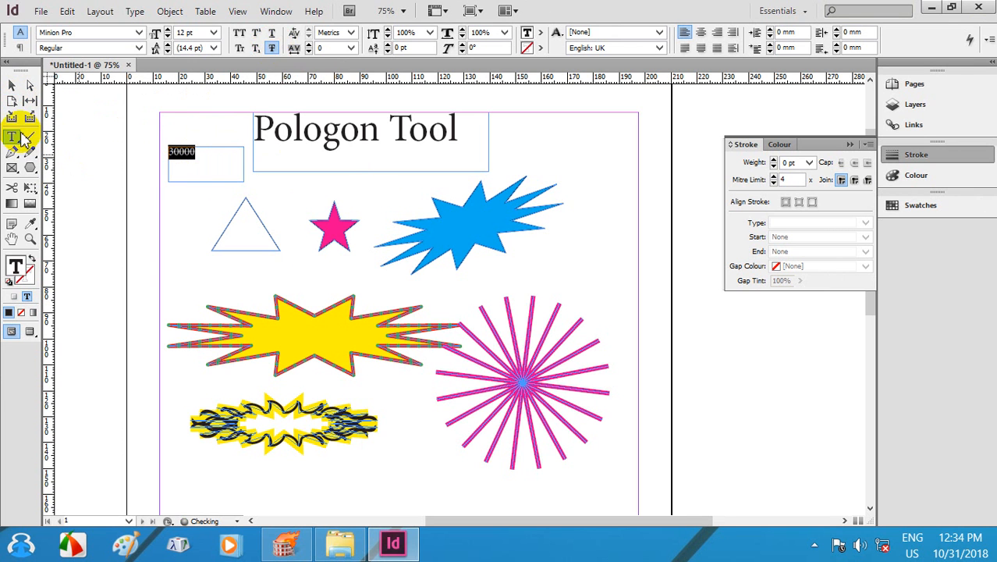
left_click(12, 84)
left_click_drag(244, 181, 209, 170)
Enlarge the 30000 text to 22 pt and place its frame, rotated 32°, in the middle of the blue star.
double_click(181, 153)
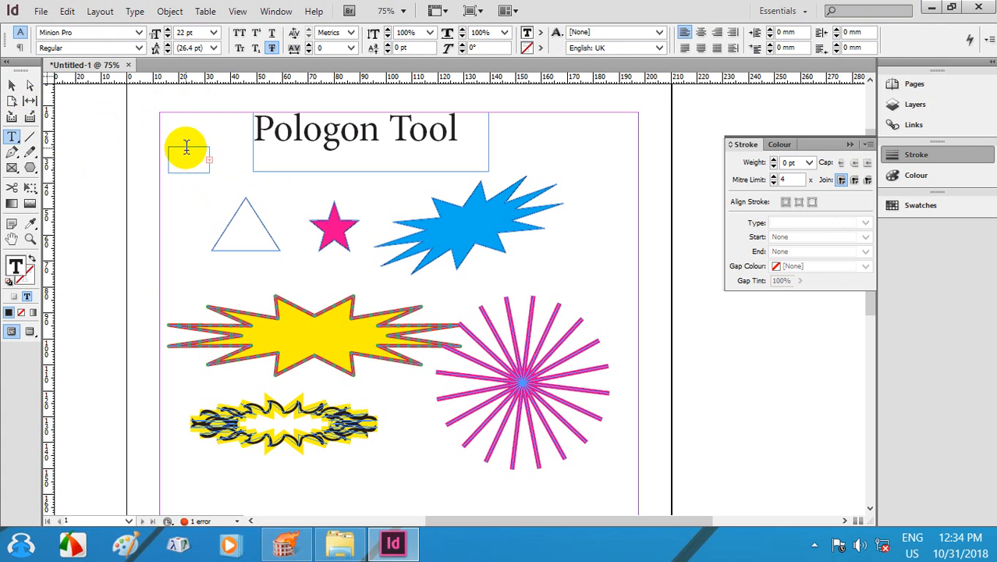
left_click(12, 84)
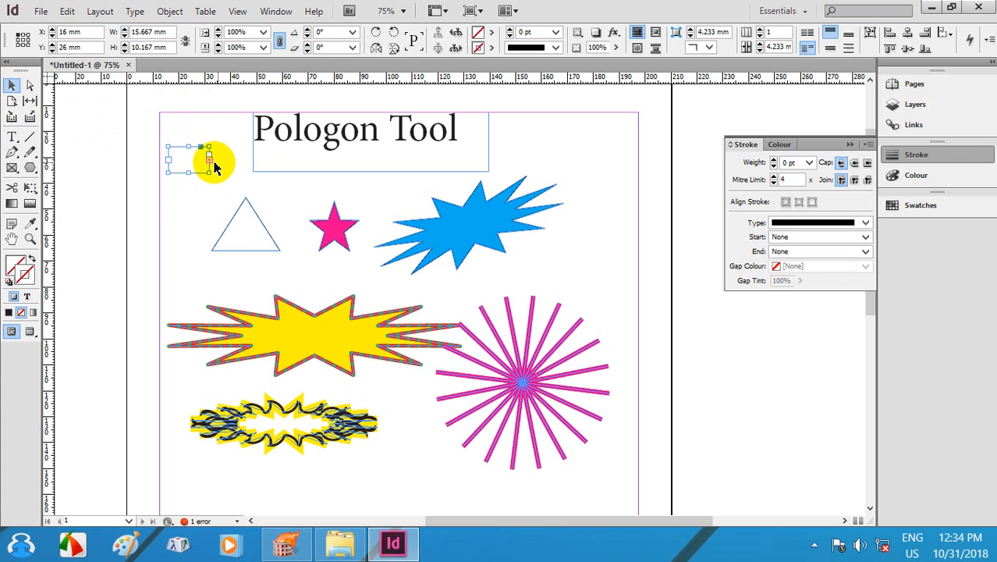
left_click_drag(208, 161, 475, 231)
left_click(521, 232)
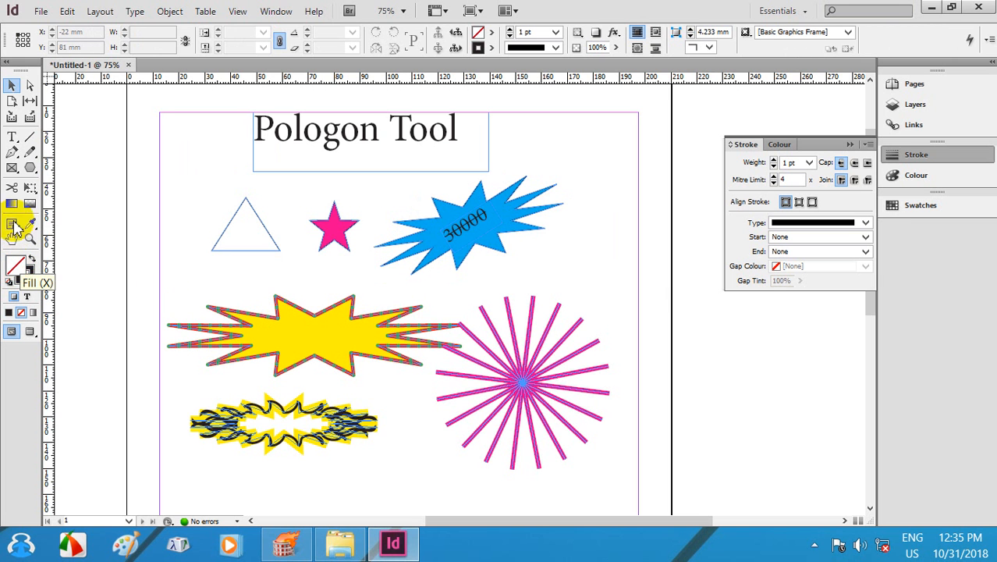
Set the fill colour of the 30000 text on the blue star to [Paper].
left_click_drag(11, 136, 67, 141)
left_click(451, 225)
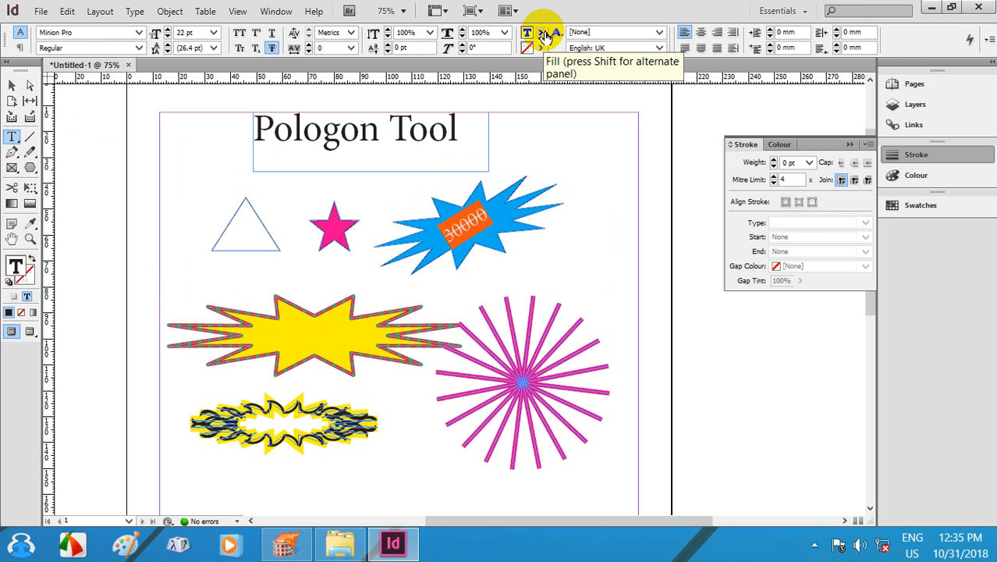
left_click(547, 37)
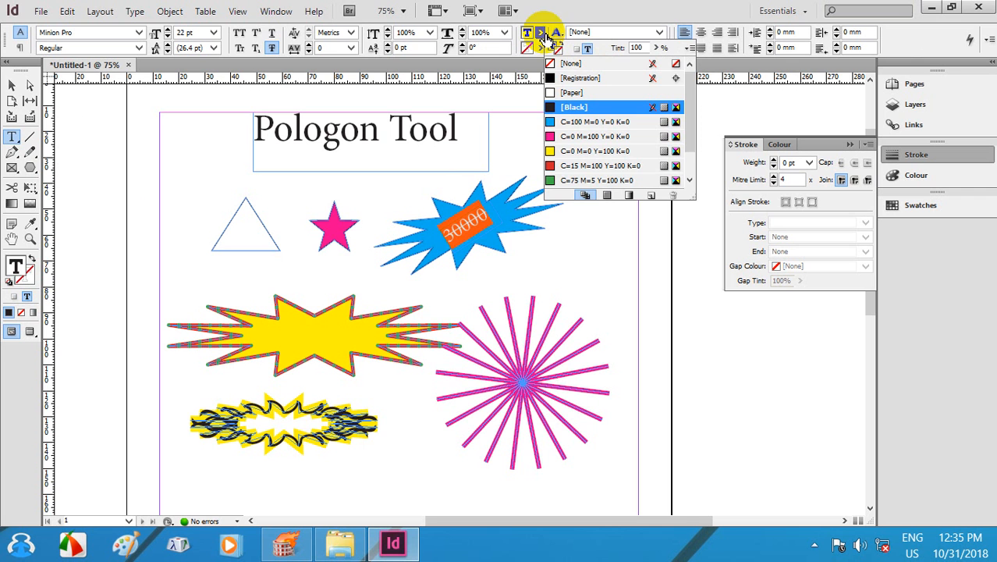
left_click(556, 92)
left_click(508, 259)
left_click(482, 196)
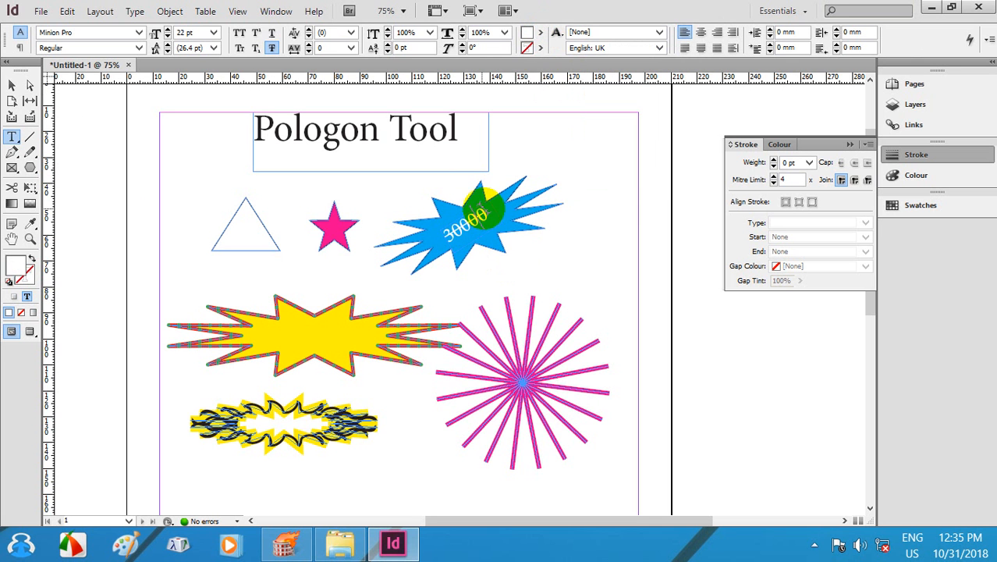
Give the 30000 text a red stroke using the swatch C=15 M=100 Y=100 K=0.
double_click(483, 215)
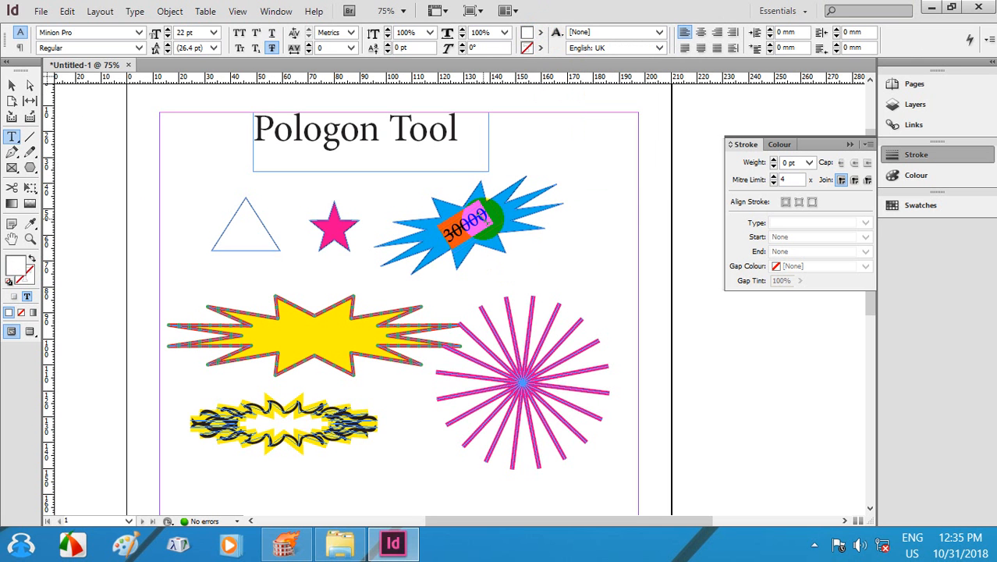
left_click(479, 187)
left_click(541, 48)
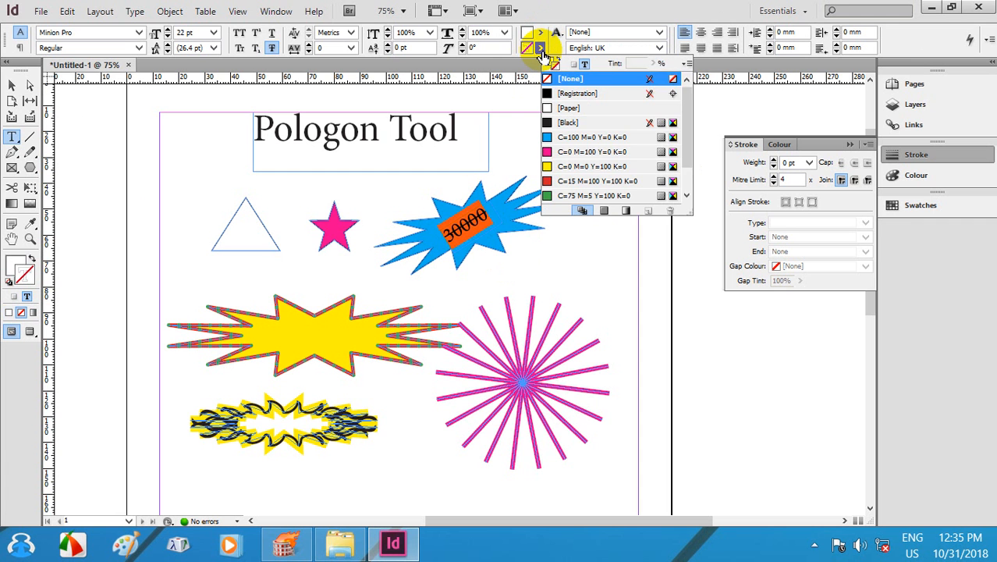
left_click(574, 181)
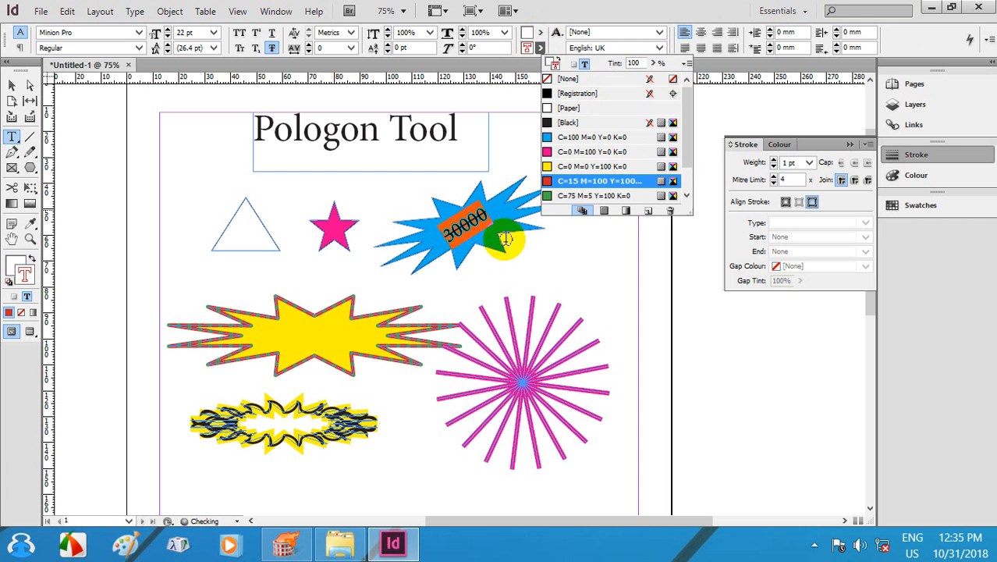
left_click(482, 225)
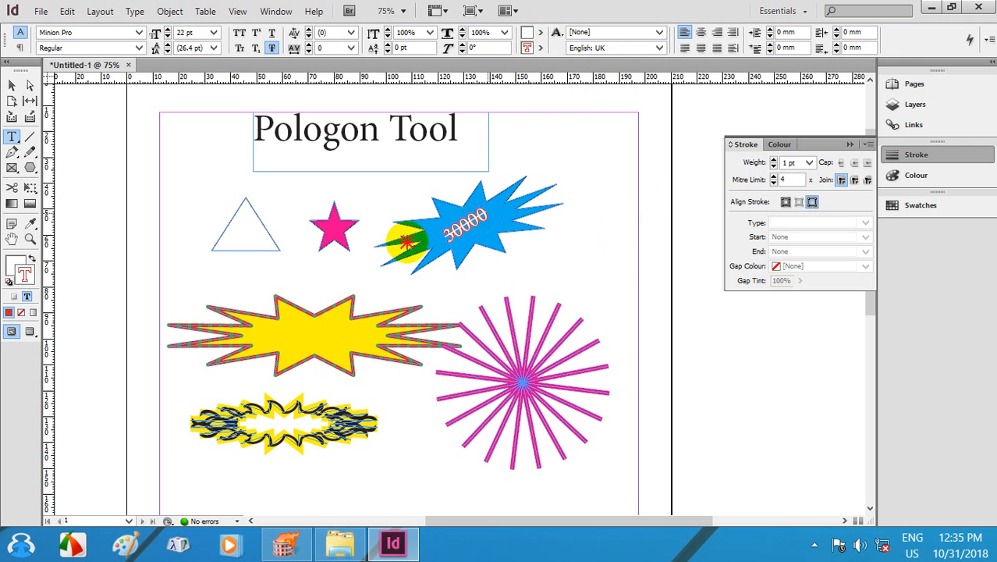
Increase the 30000 text to 26 pt and widen its frame to about 24.6 mm so the text fits.
left_click(455, 275)
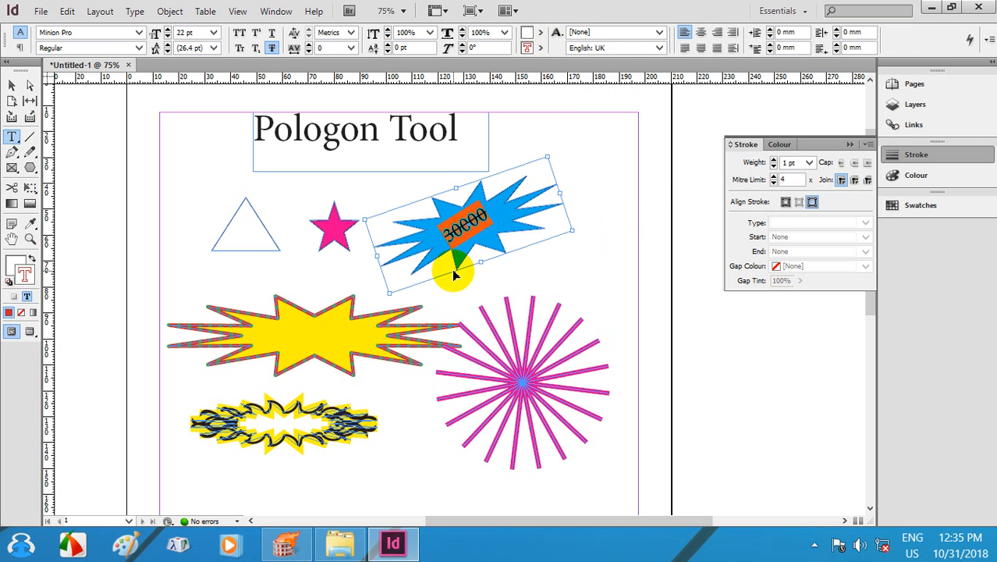
key("BackSpace")
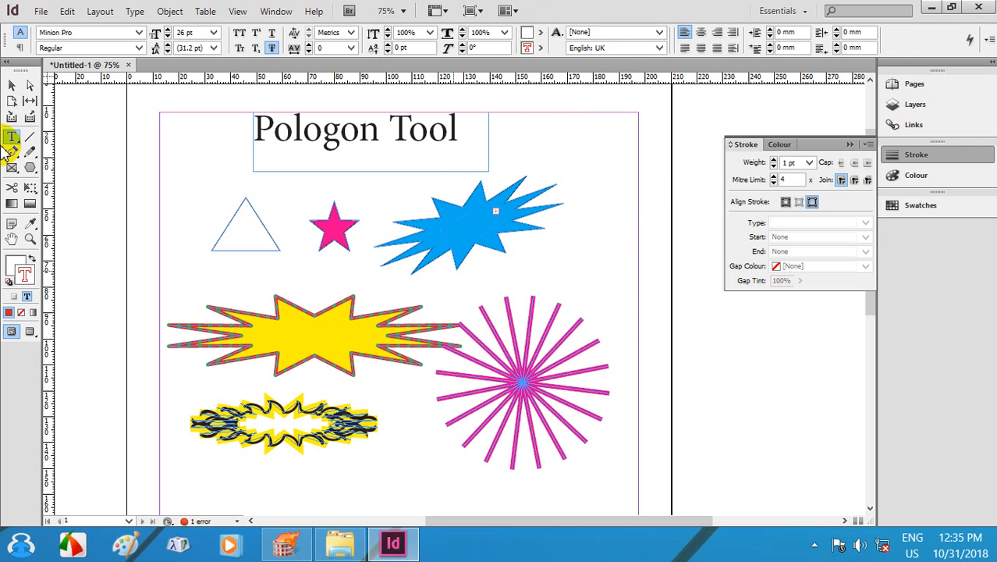
left_click(11, 88)
left_click(516, 216)
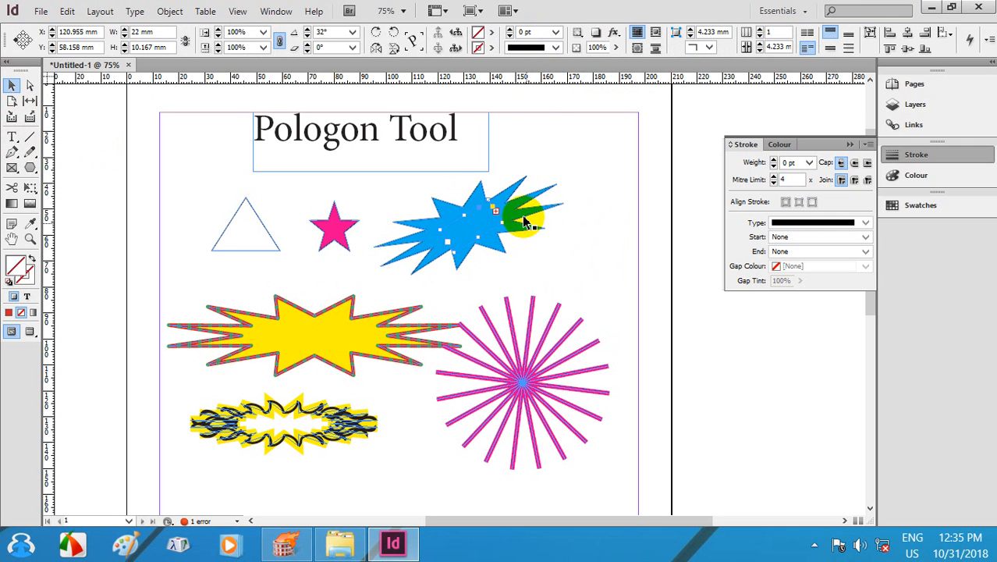
left_click_drag(509, 209, 503, 221)
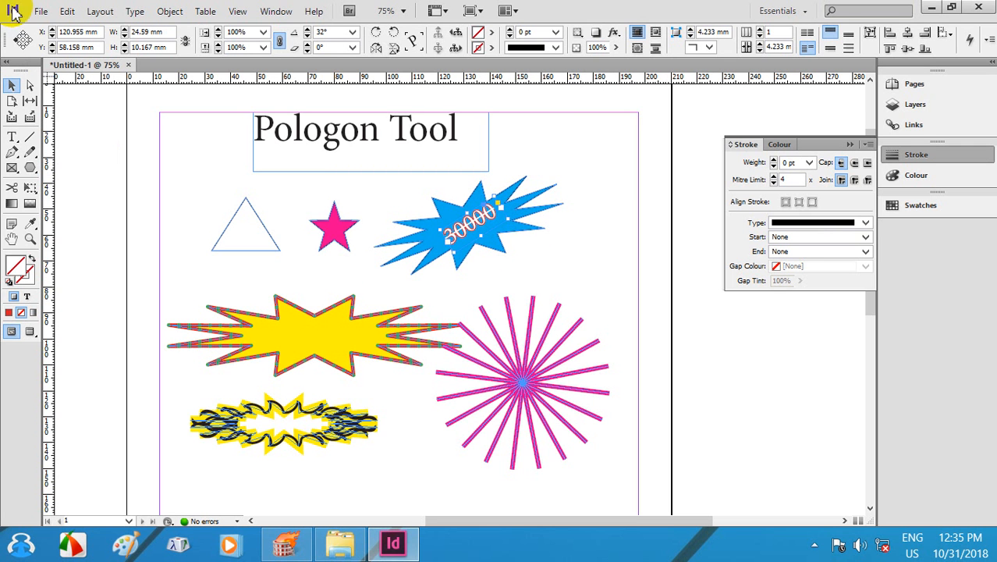
left_click(492, 246)
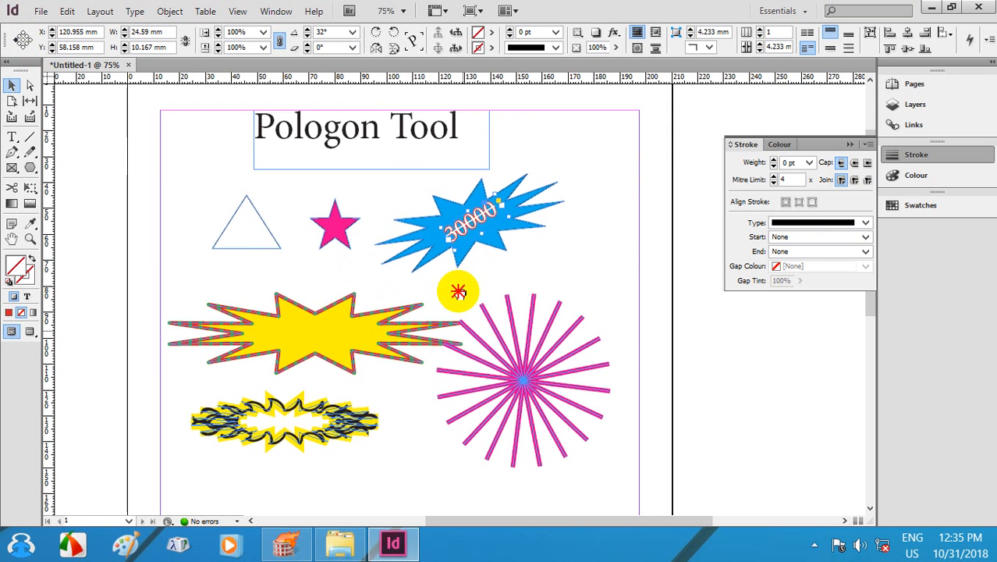
scroll(461, 290, "down", 3)
scroll(457, 281, "up", 3)
scroll(452, 344, "down", 7)
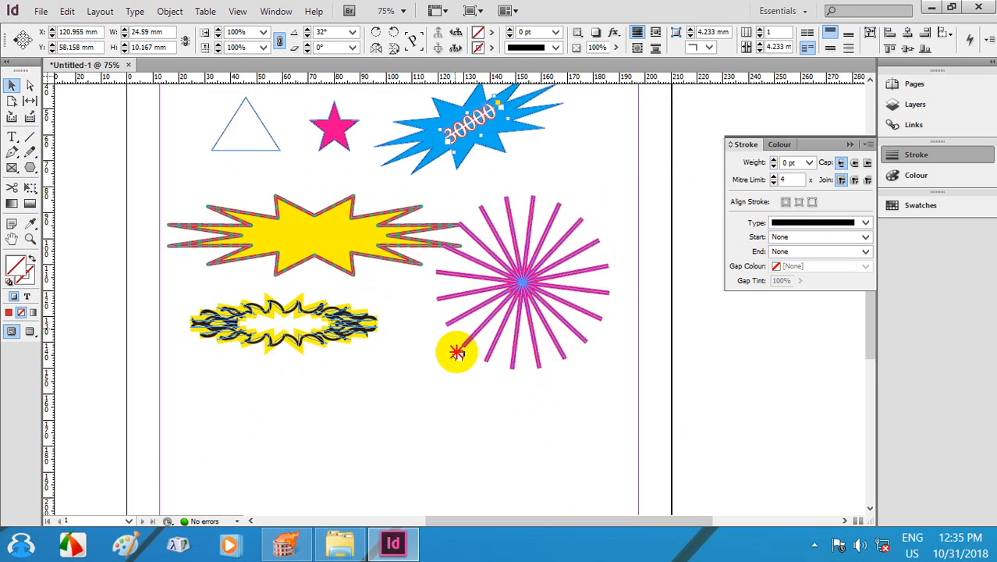
scroll(449, 312, "up", 8)
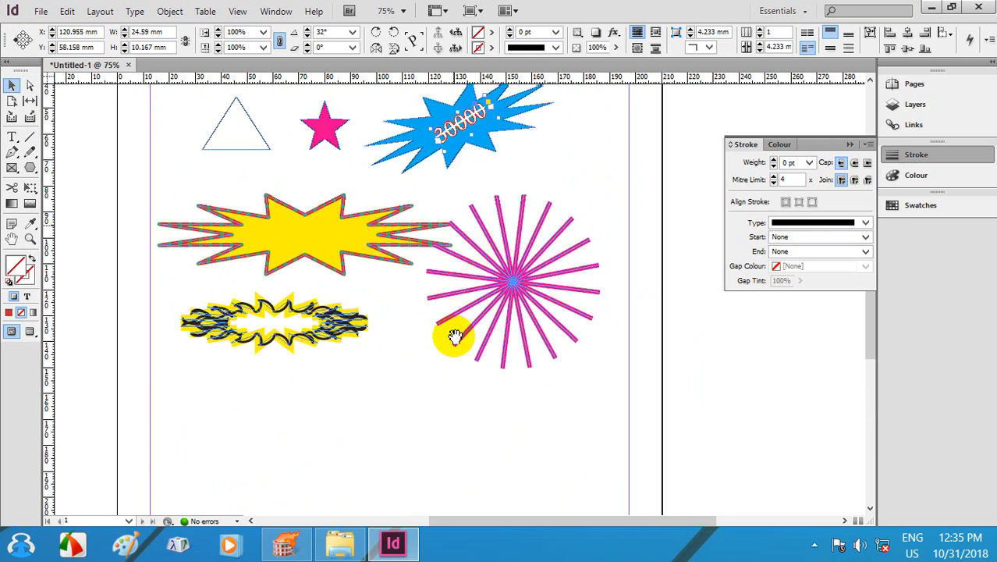
left_click_drag(472, 294, 427, 214)
left_click_drag(410, 323, 391, 274)
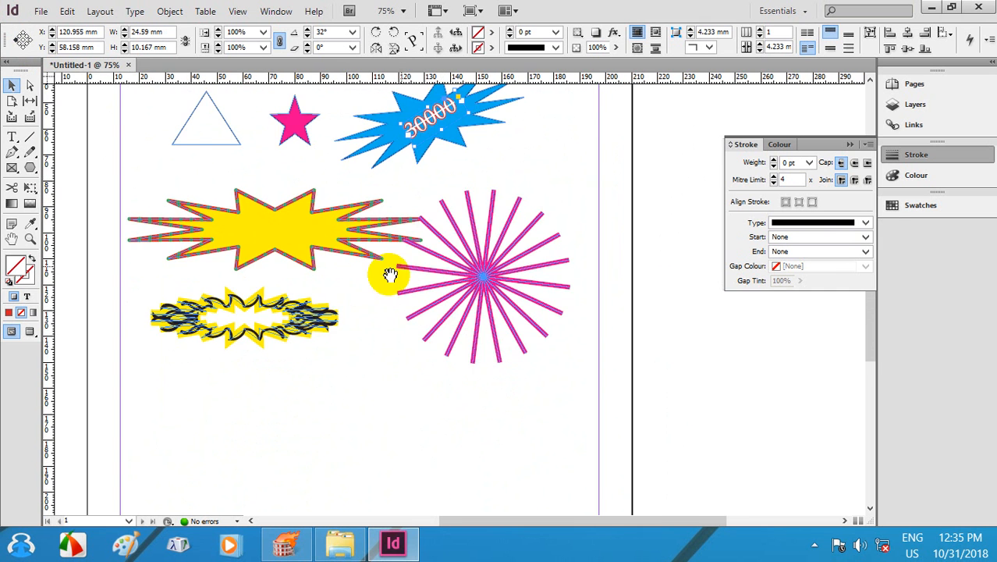
left_click_drag(29, 168, 83, 201)
left_click(81, 199)
left_click_drag(209, 410, 363, 455)
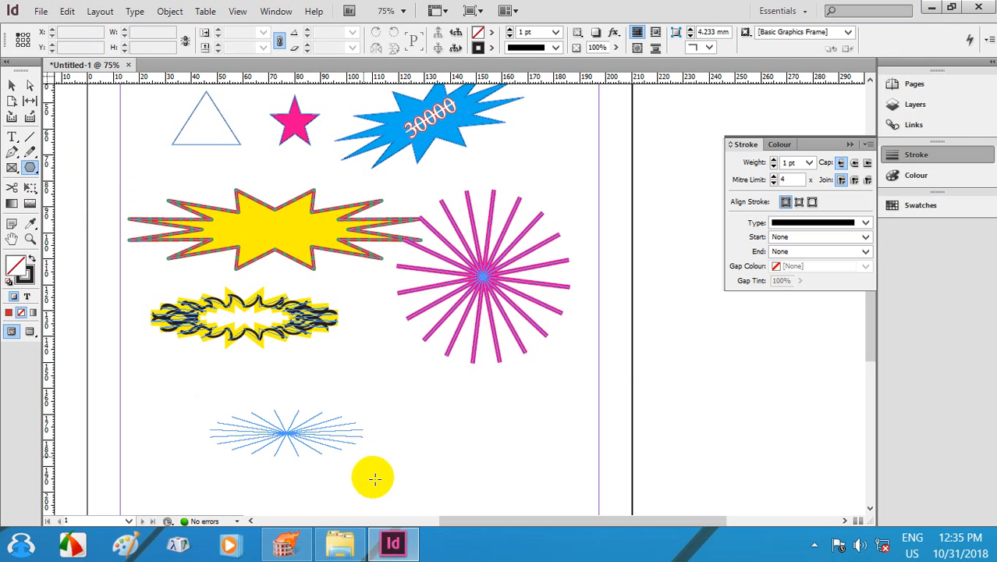
key("ctrl+z")
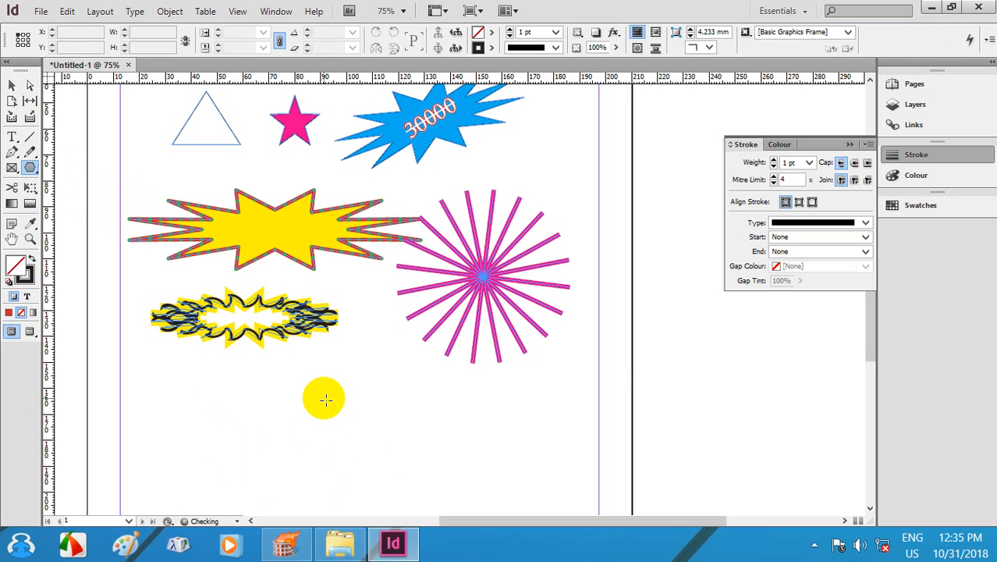
Create a six-sided polygon 20 mm wide and 20 mm high in the empty area below the existing stars, keeping the 100% star inset.
left_click(323, 399)
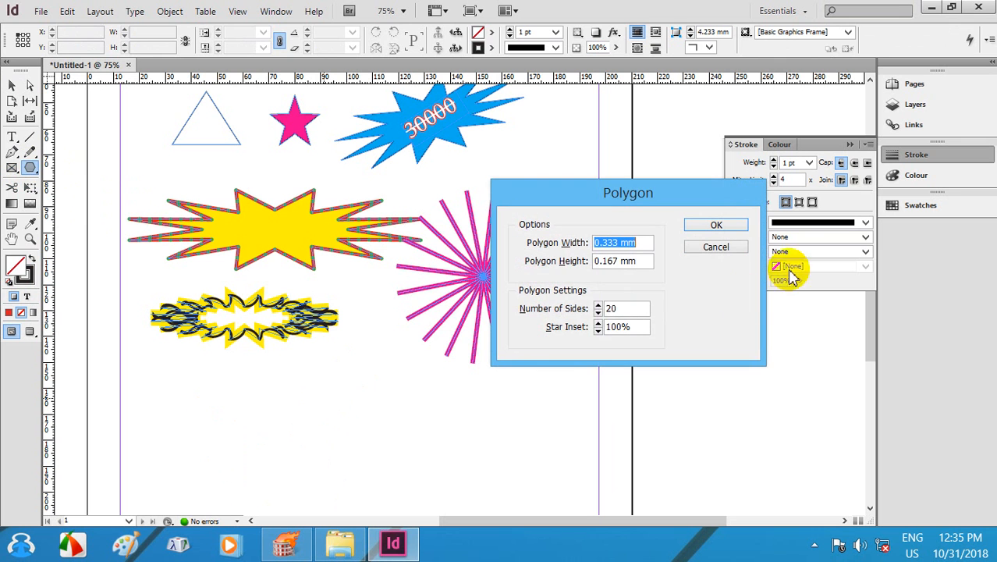
double_click(617, 308)
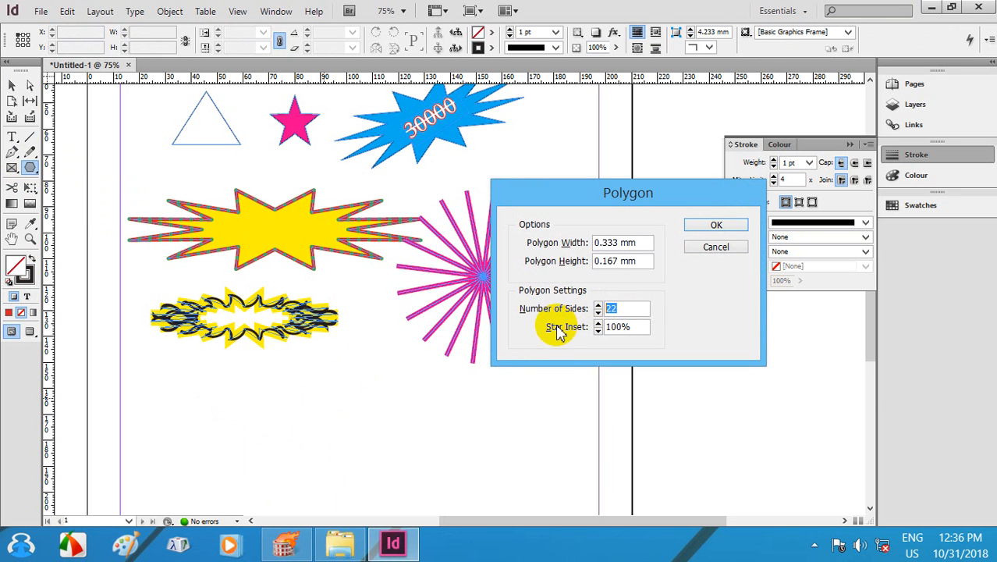
type("6")
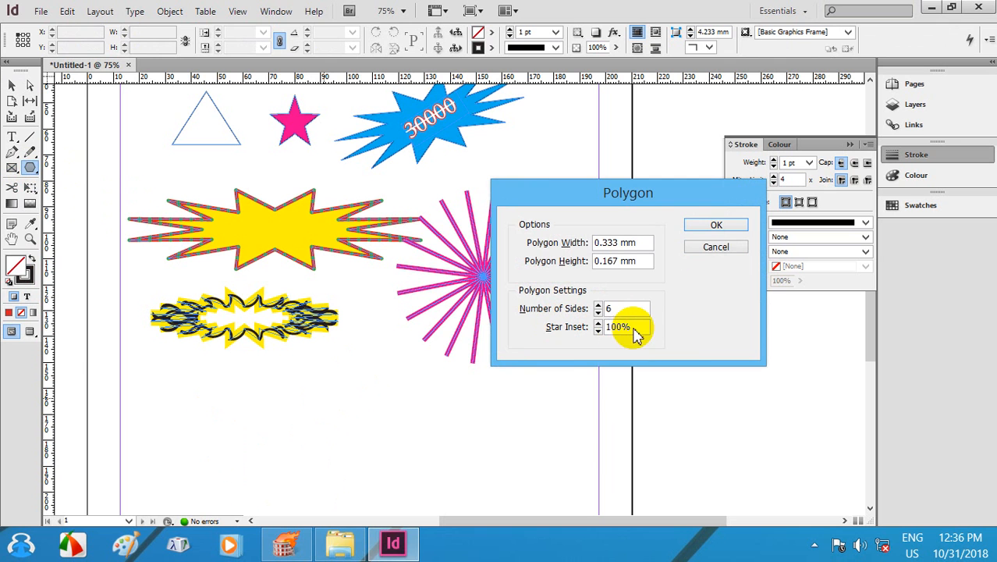
triple_click(638, 243)
type("20")
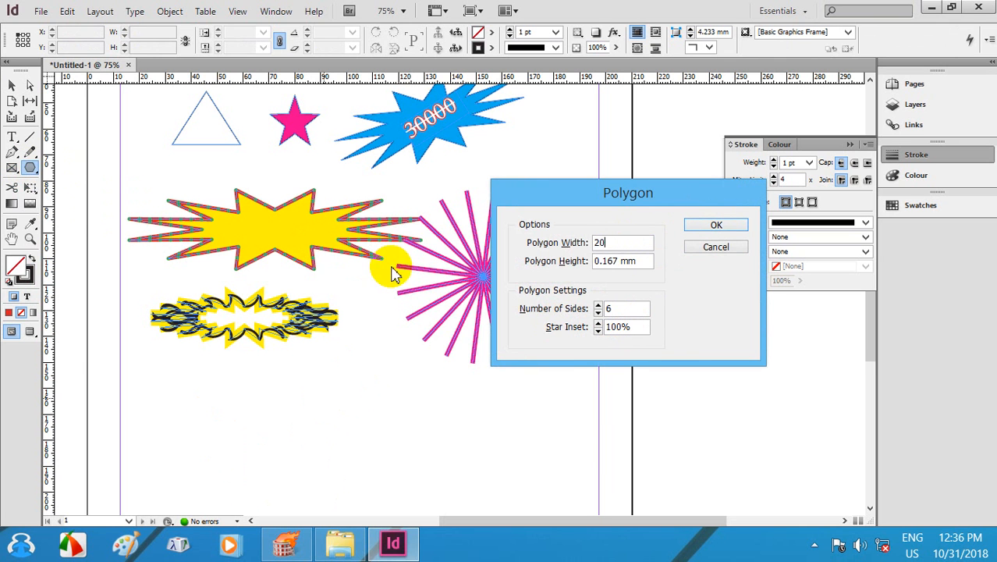
triple_click(634, 261)
type("20")
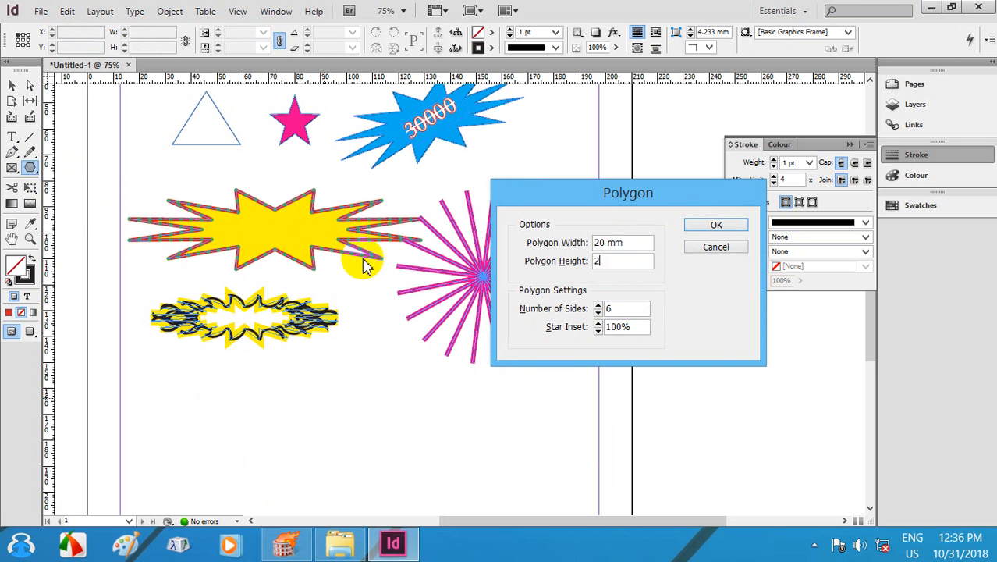
left_click(717, 225)
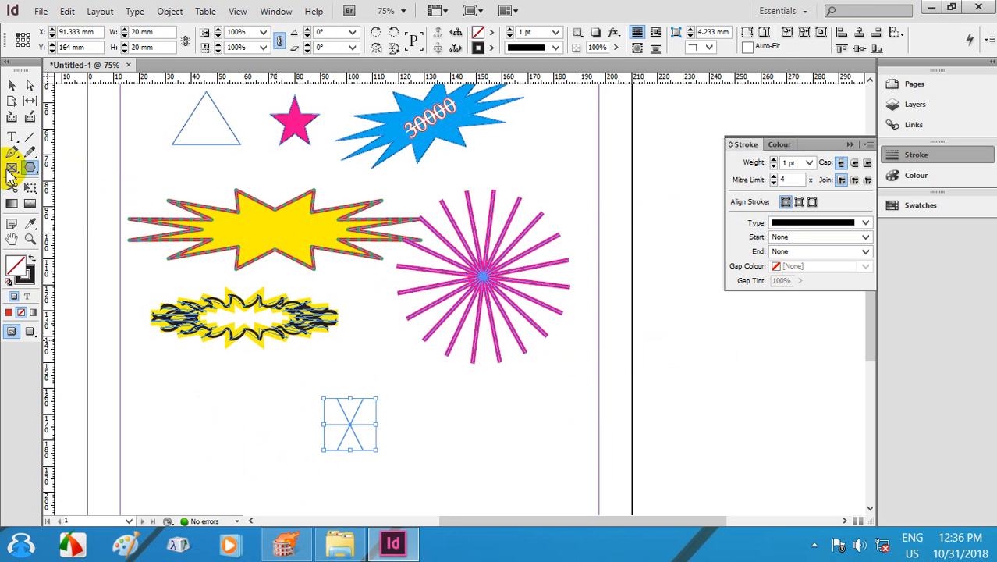
Move the small six-spoke polygon up to about X 96 mm, Y 147 mm, closer to the black-and-yellow star.
left_click(12, 85)
left_click(445, 462)
left_click_drag(351, 420, 362, 377)
left_click_drag(476, 250, 498, 273)
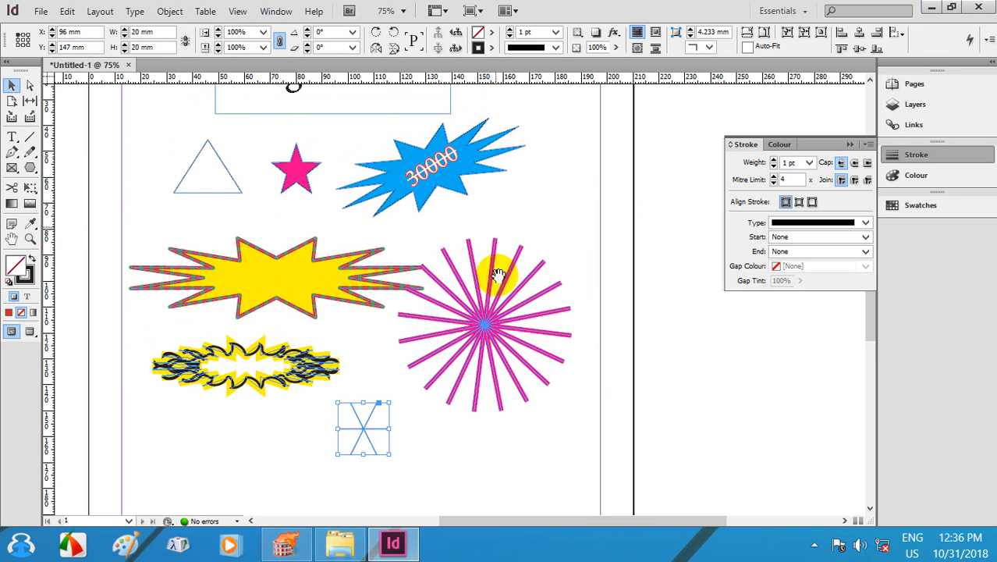
scroll(500, 266, "up", 1)
left_click_drag(268, 245, 311, 223)
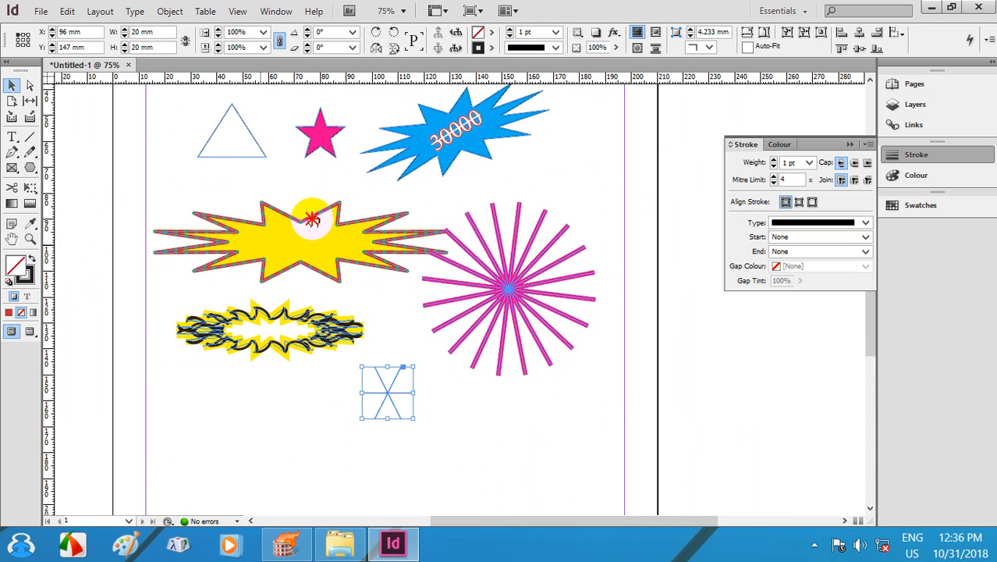
left_click_drag(398, 274, 392, 224)
left_click_drag(390, 369, 372, 226)
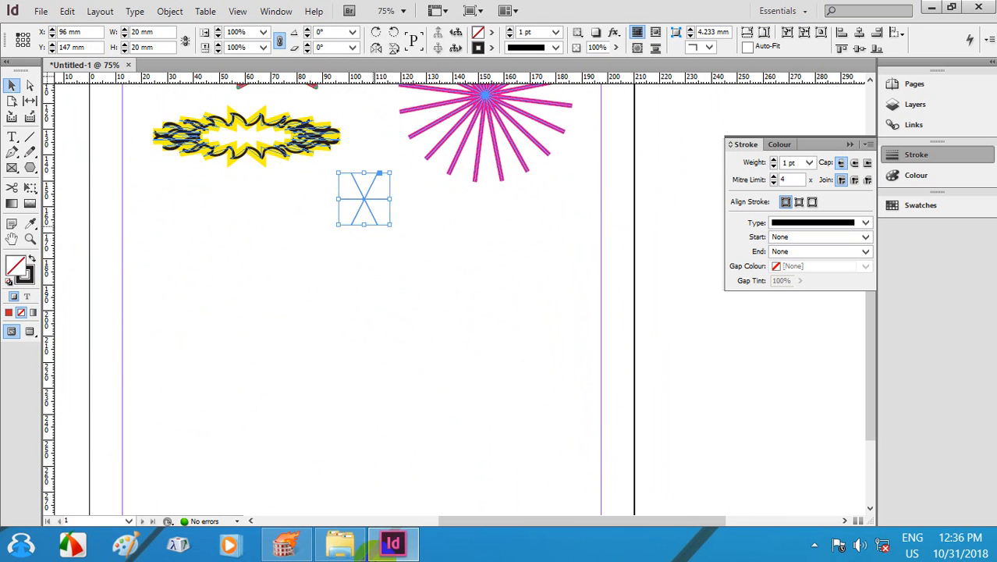
Activate the Polygon tool from the shape tools.
left_click_drag(32, 166, 95, 201)
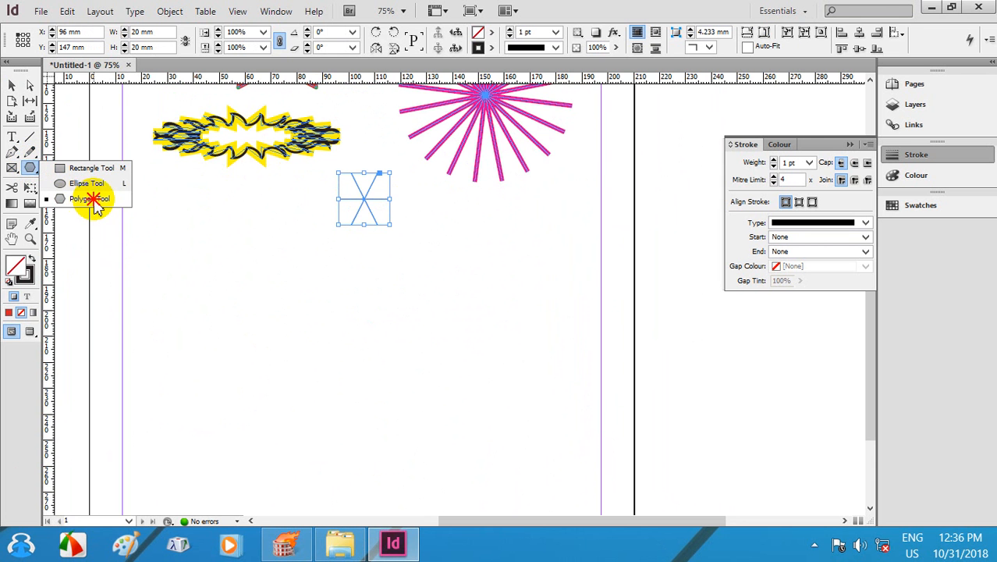
left_click(94, 200)
left_click_drag(345, 265, 335, 376)
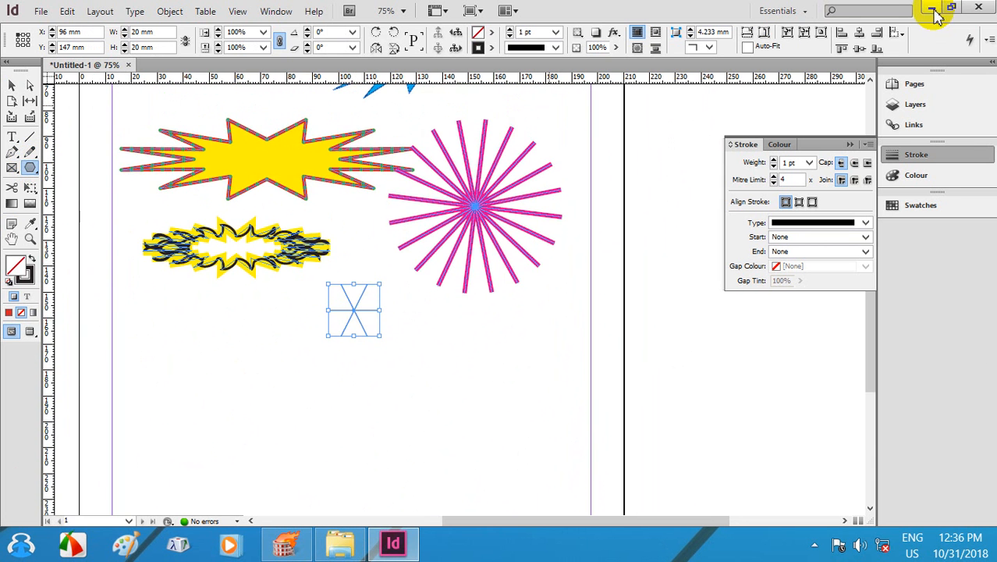